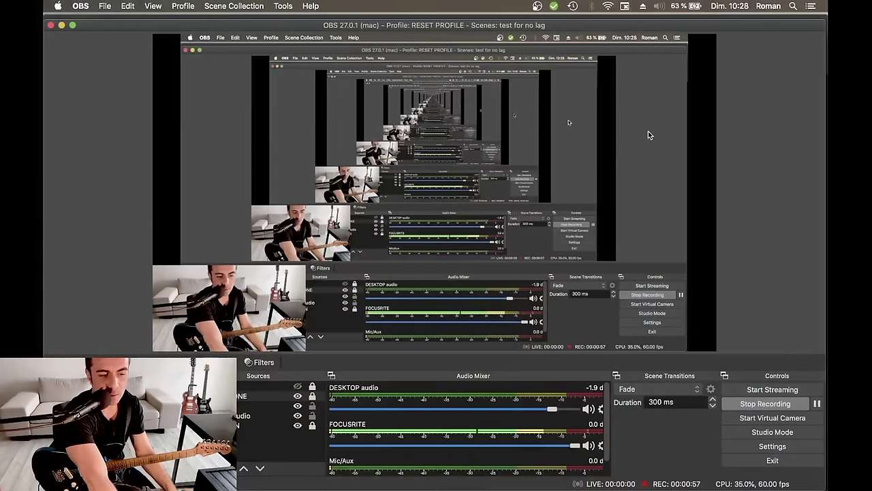
# - Bring Chrome to the front and switch to the Metronome-en-ligne tab
pyautogui.hotkey('ctrl', 'Up')
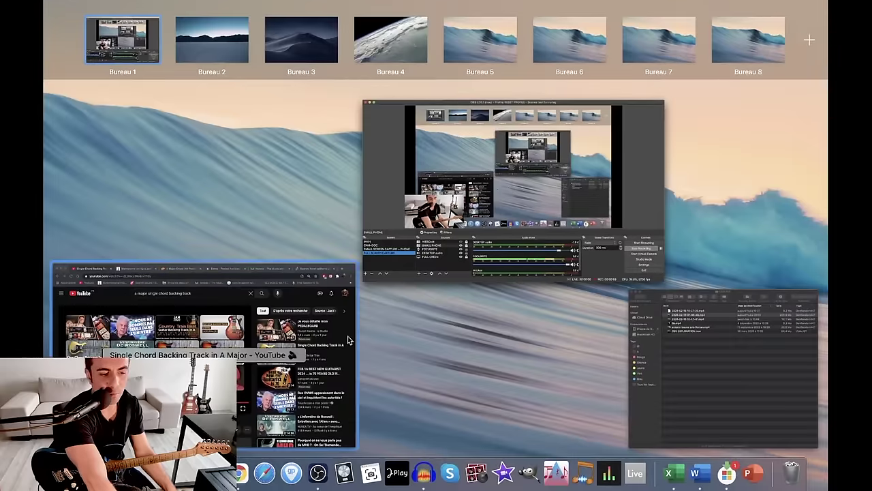
pyautogui.click(347, 336)
pyautogui.click(243, 34)
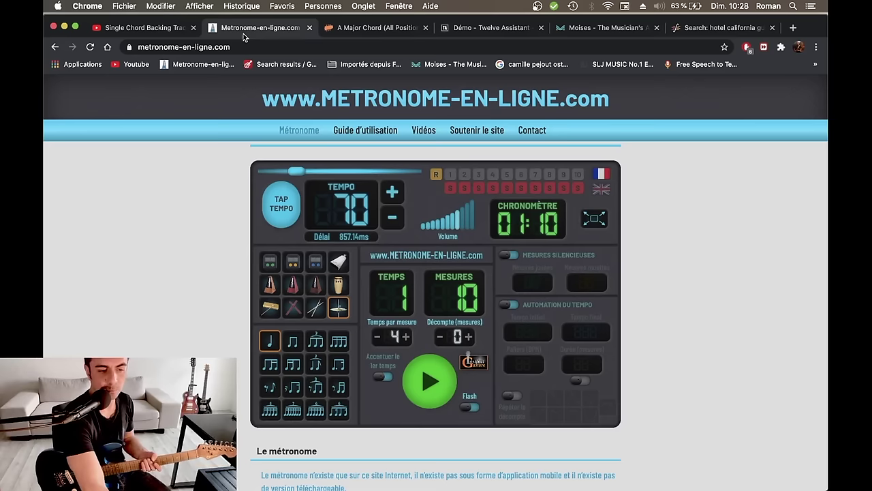
# - Try the click sounds, settle on the cymbal sound, and lower the volume slightly
pyautogui.click(271, 261)
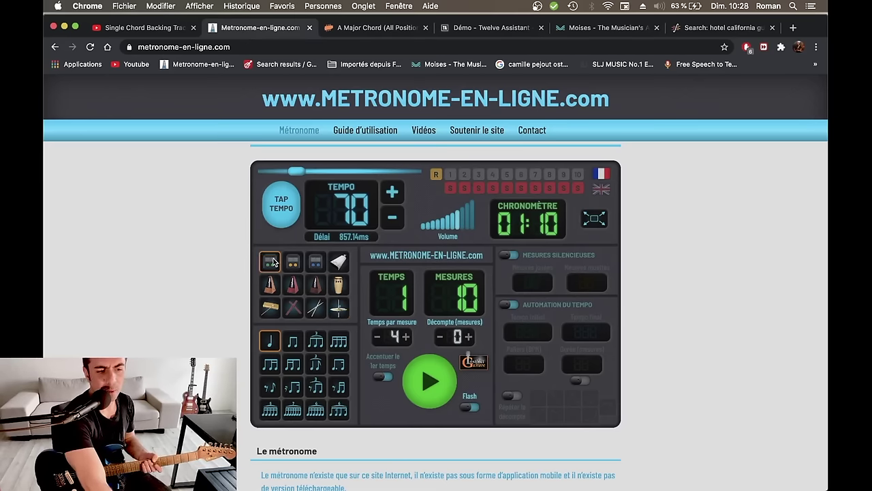
pyautogui.click(444, 393)
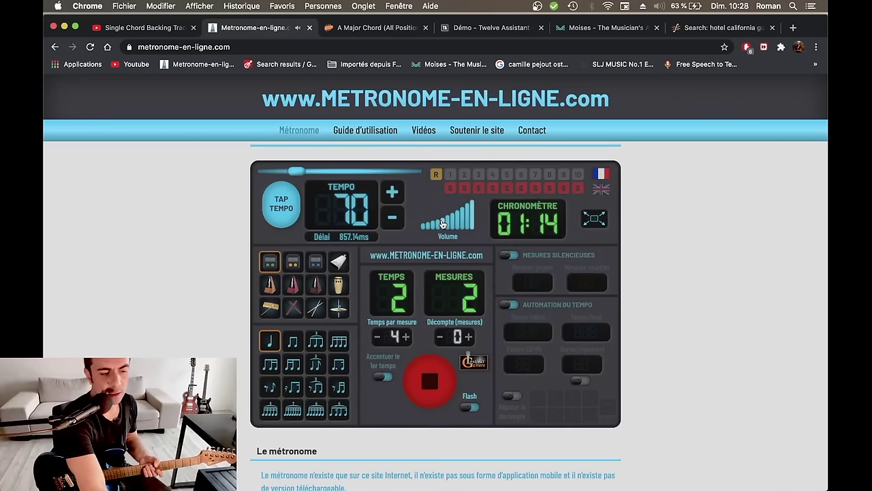
pyautogui.press('space')
pyautogui.click(344, 310)
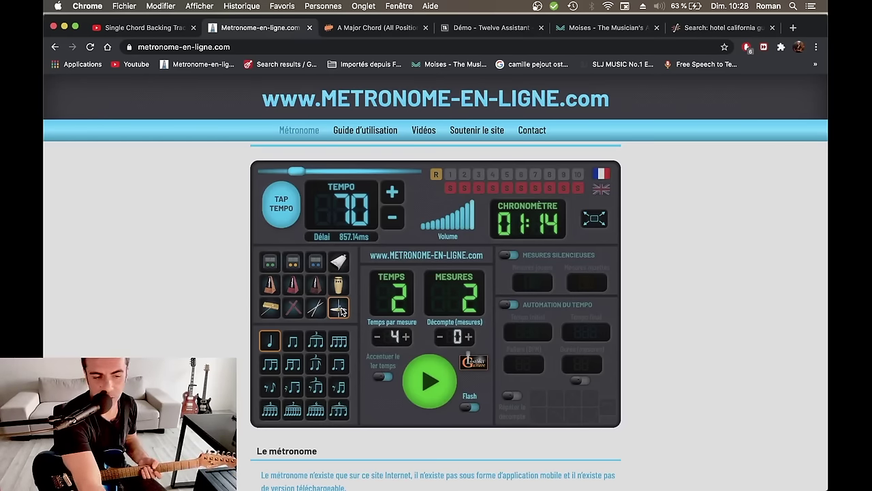
pyautogui.click(467, 225)
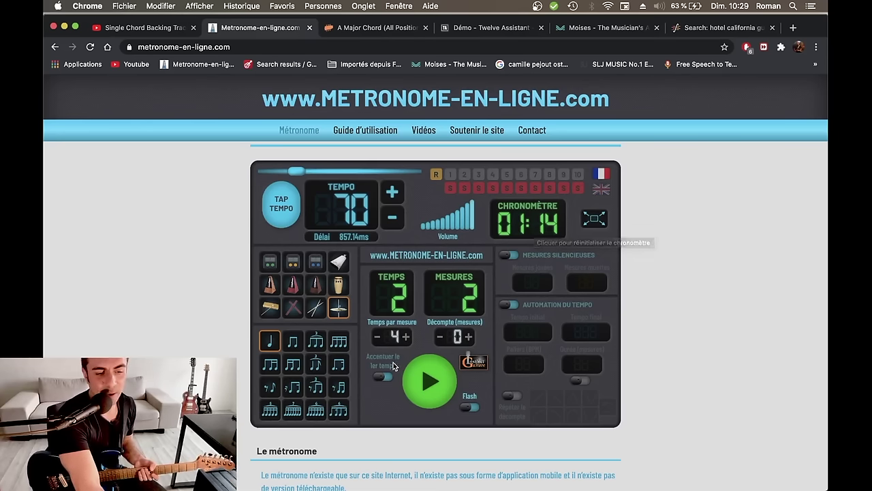
# - Accent the first beat of each measure and test-play the metronome
pyautogui.click(384, 378)
pyautogui.click(430, 387)
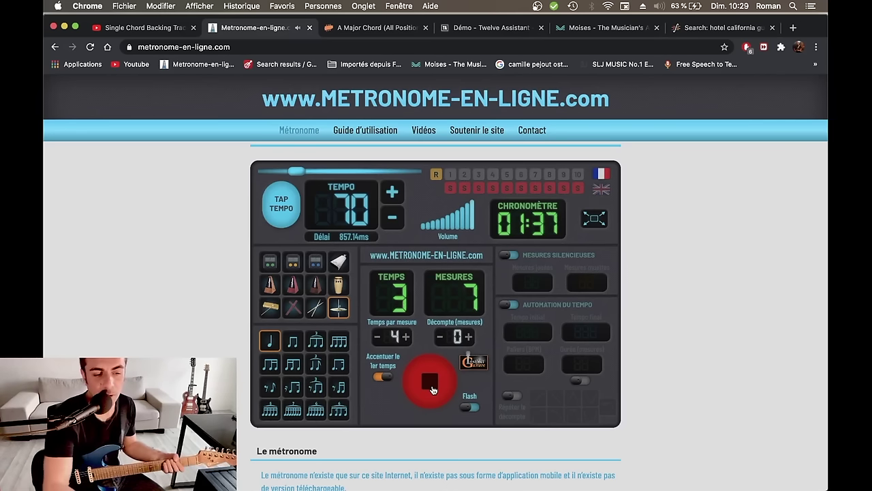
pyautogui.click(432, 389)
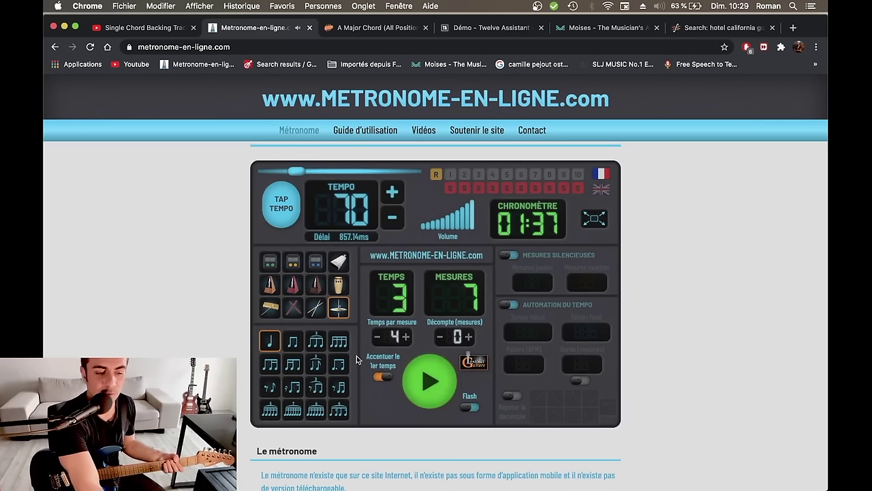
# - Raise the tempo to 85 BPM and run the metronome briefly
pyautogui.click(397, 194)
pyautogui.click(397, 193)
pyautogui.click(397, 194)
pyautogui.click(397, 193)
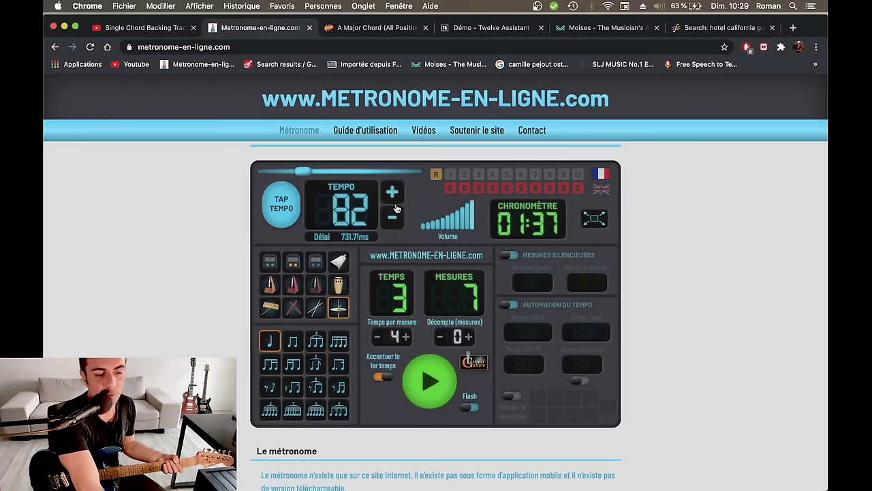
pyautogui.click(397, 194)
pyautogui.click(398, 194)
pyautogui.click(397, 194)
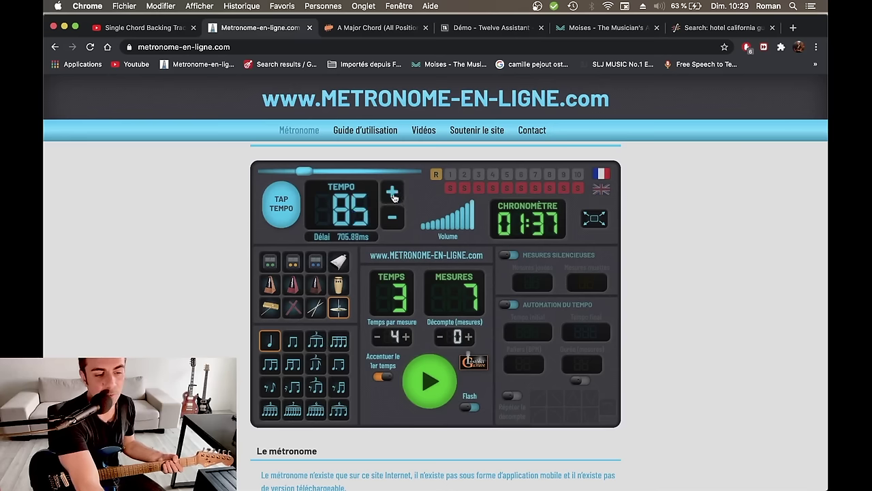
pyautogui.click(431, 375)
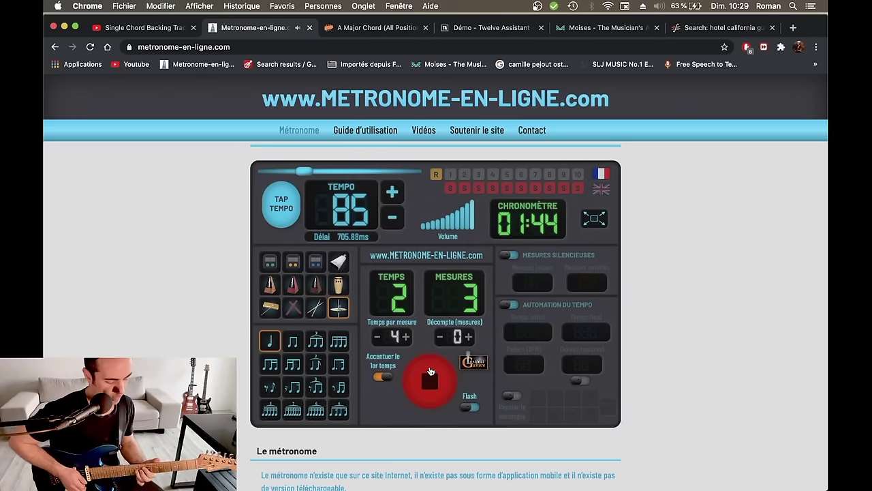
pyautogui.click(431, 371)
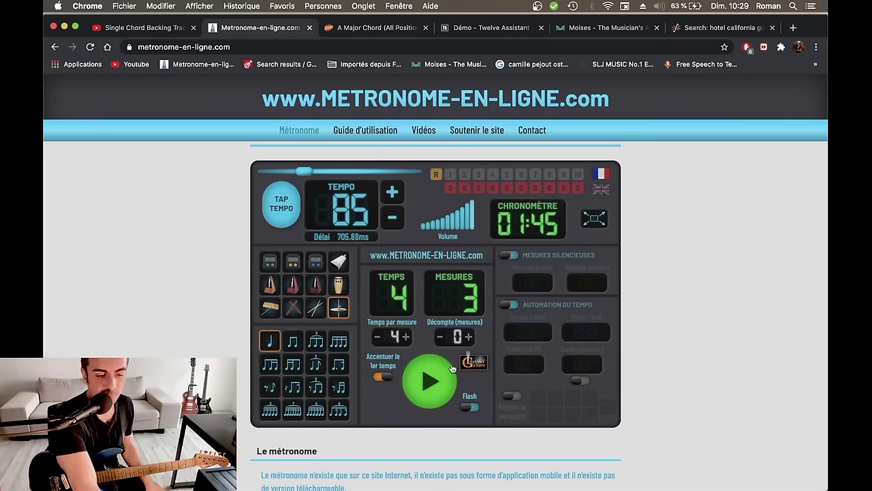
# - Enable tempo automation from 85 to 110 BPM in 5 BPM steps every 2 measures, then run the ramp
pyautogui.click(510, 305)
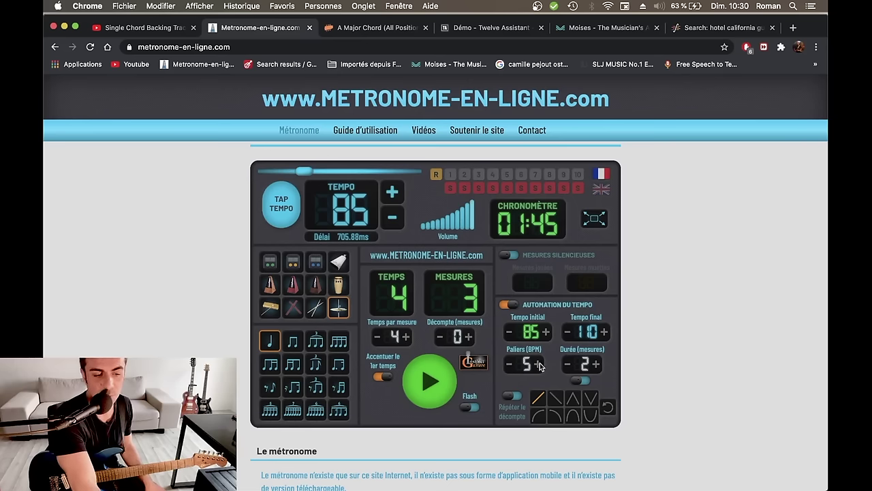
pyautogui.click(445, 393)
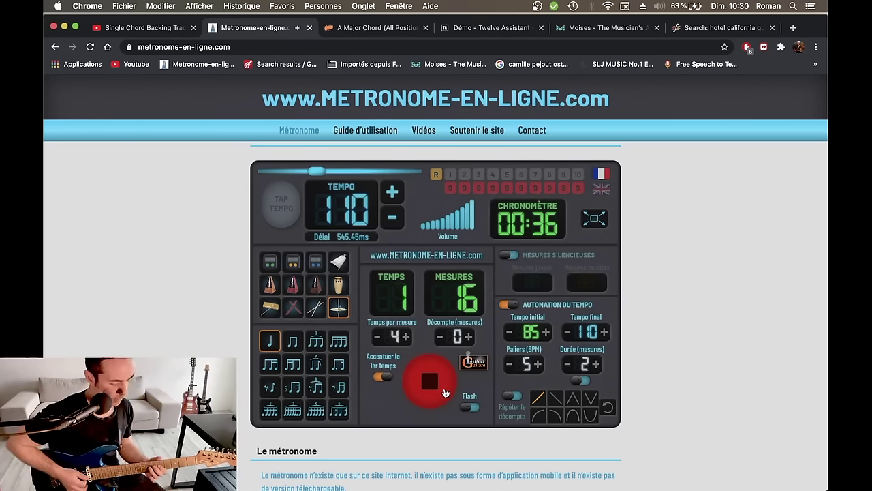
pyautogui.click(445, 394)
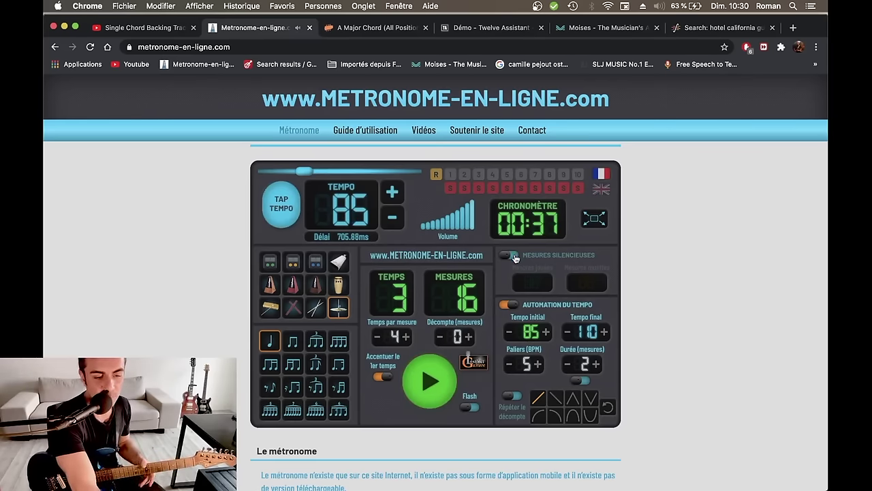
# - Disable tempo automation, enable silent measures (3 played, 1 muted), and test-play it
pyautogui.click(507, 306)
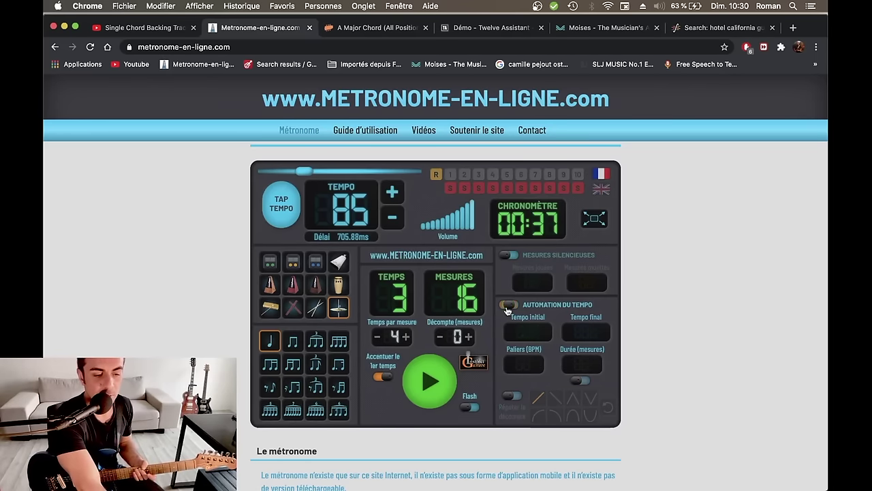
pyautogui.click(515, 256)
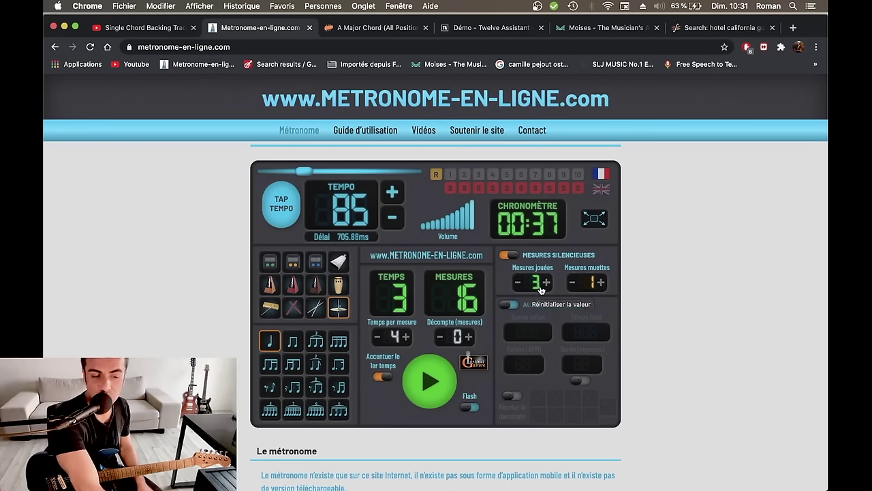
pyautogui.click(445, 383)
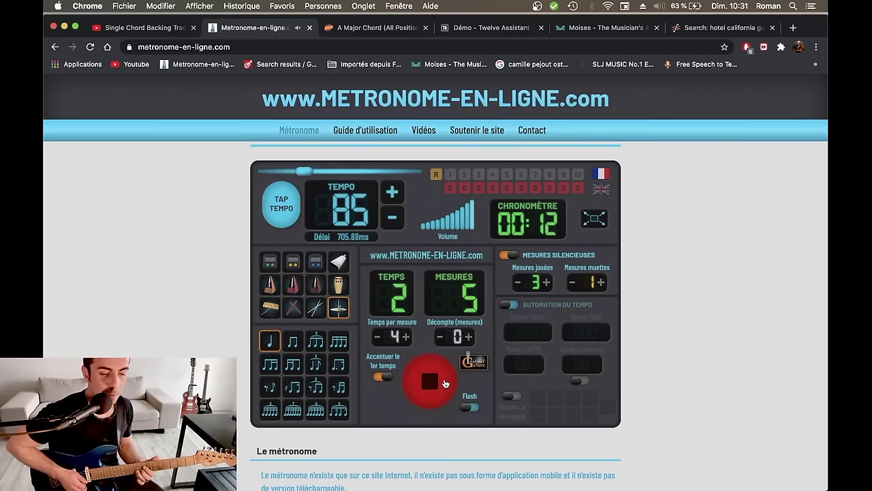
pyautogui.click(445, 383)
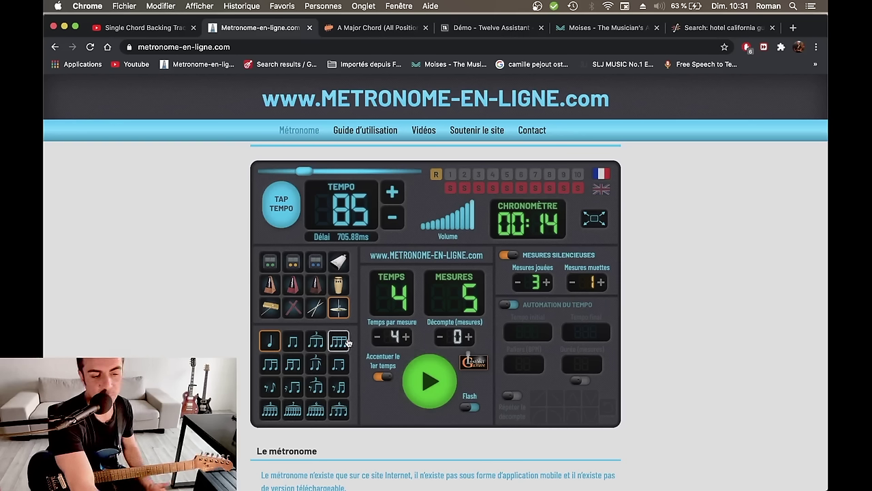
# - Turn off silent measures and try the eighth-note triplet subdivision
pyautogui.click(508, 255)
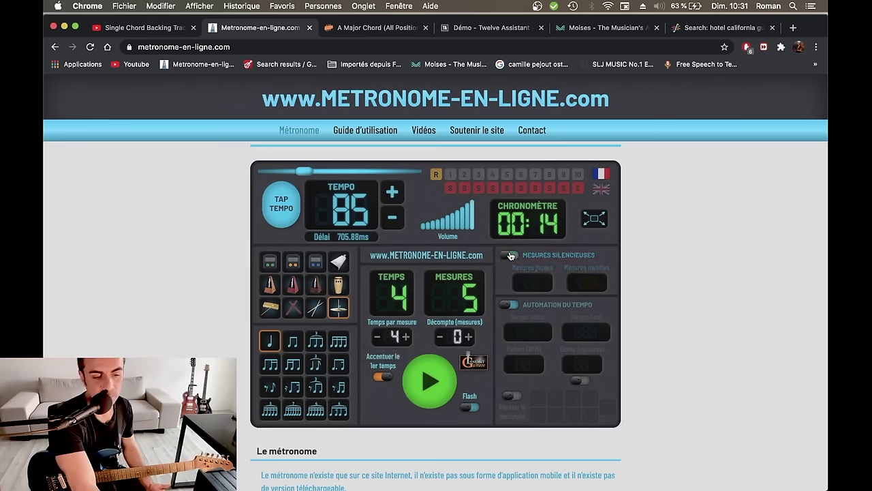
pyautogui.click(431, 381)
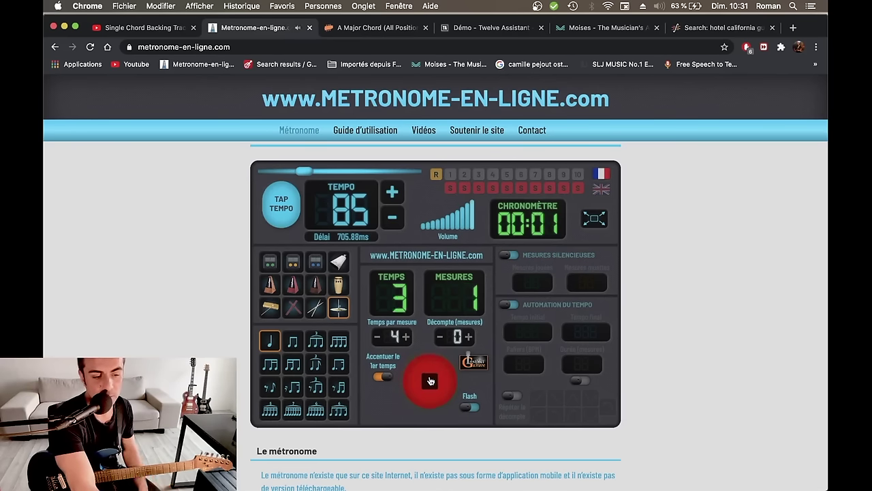
pyautogui.click(430, 381)
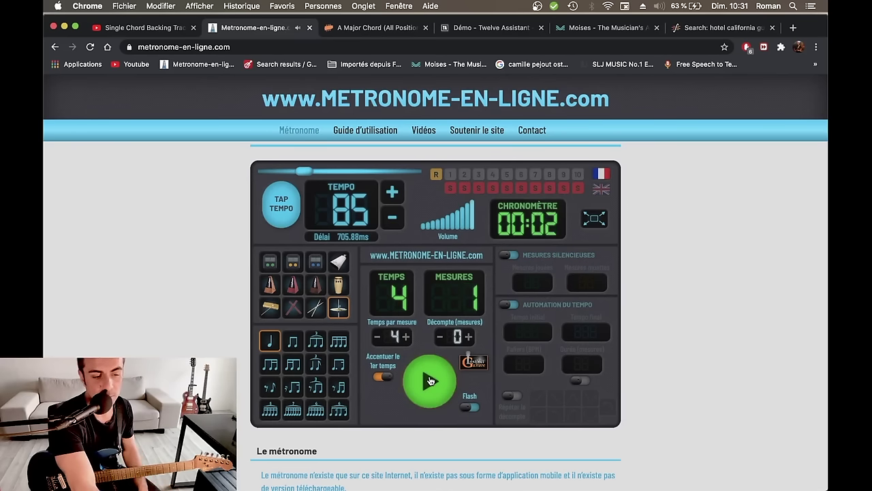
pyautogui.click(318, 343)
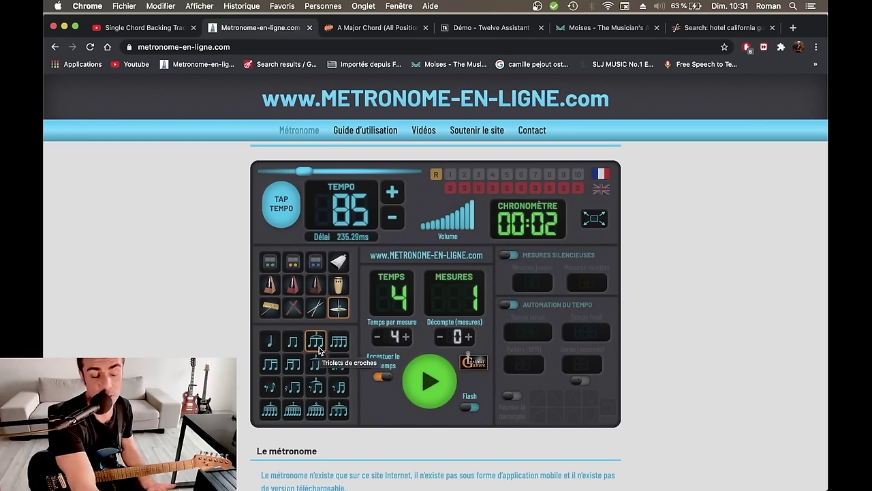
pyautogui.click(419, 383)
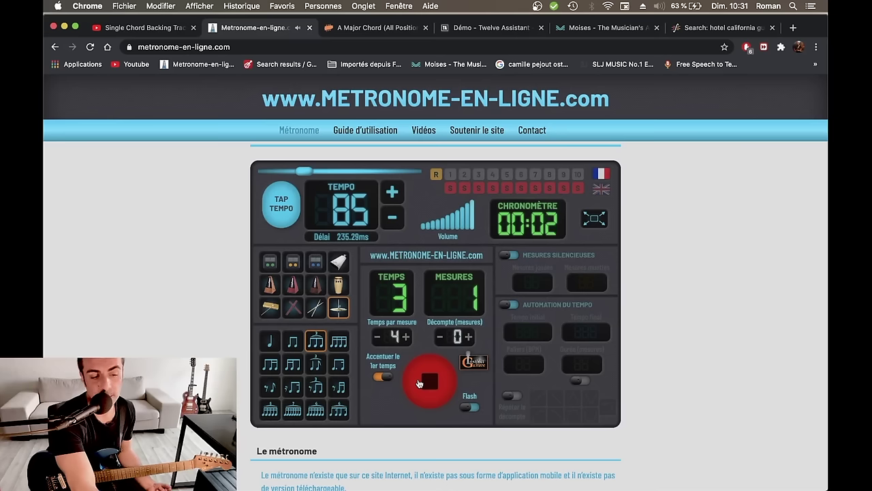
pyautogui.click(419, 383)
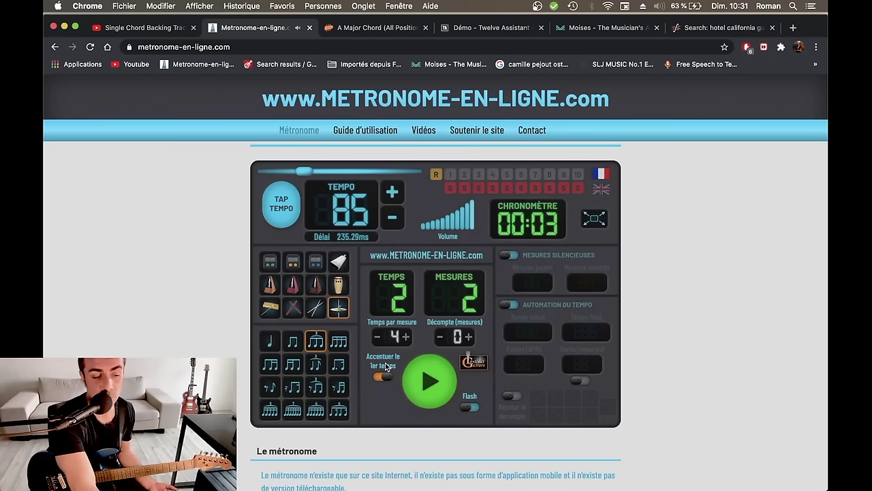
# - Try the sixteenth-note subdivision and a faster subdivision with playback
pyautogui.click(340, 346)
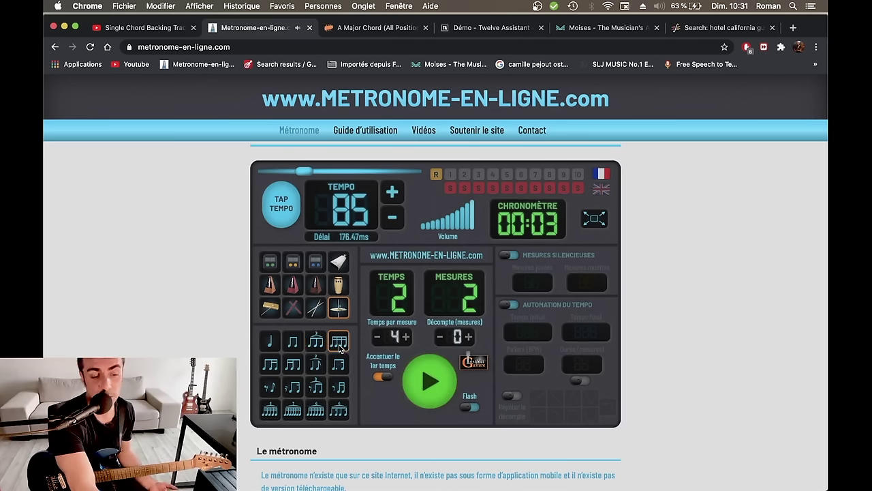
pyautogui.click(425, 385)
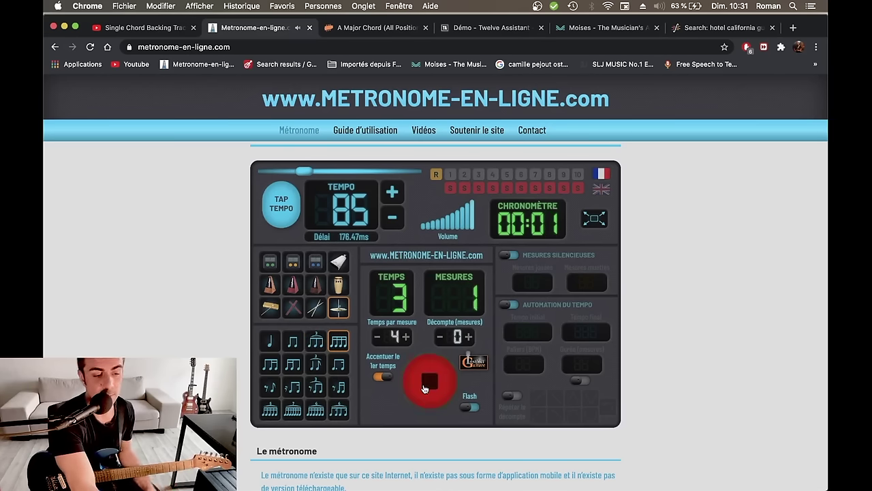
pyautogui.click(424, 386)
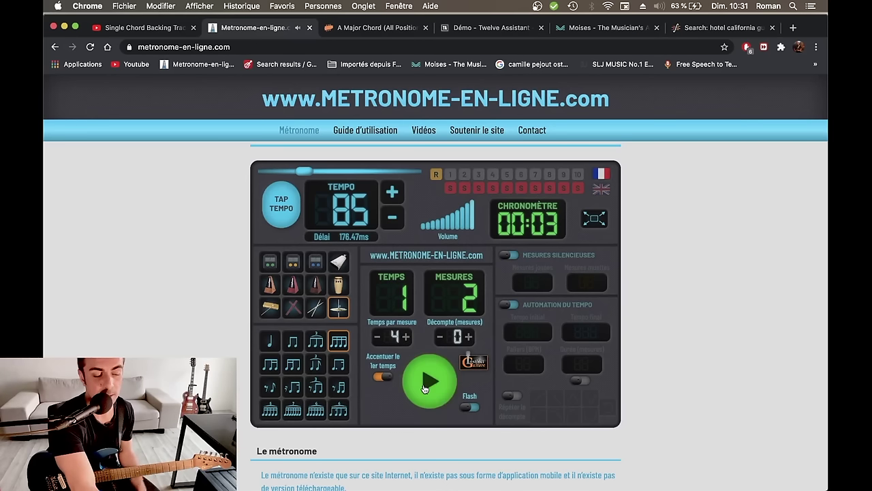
pyautogui.click(316, 410)
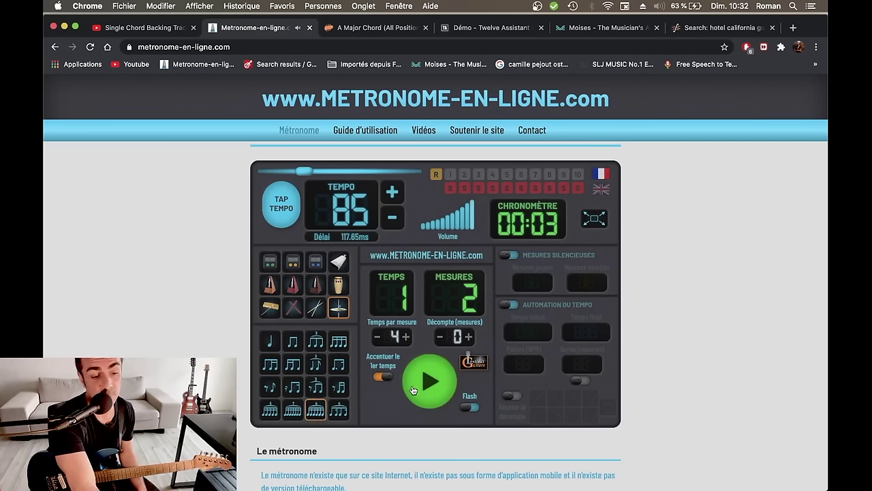
pyautogui.click(417, 388)
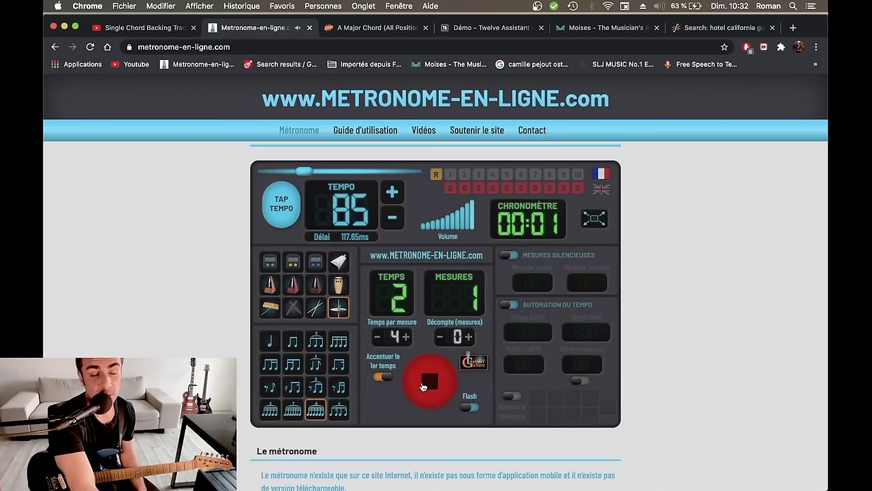
pyautogui.click(423, 386)
pyautogui.click(423, 387)
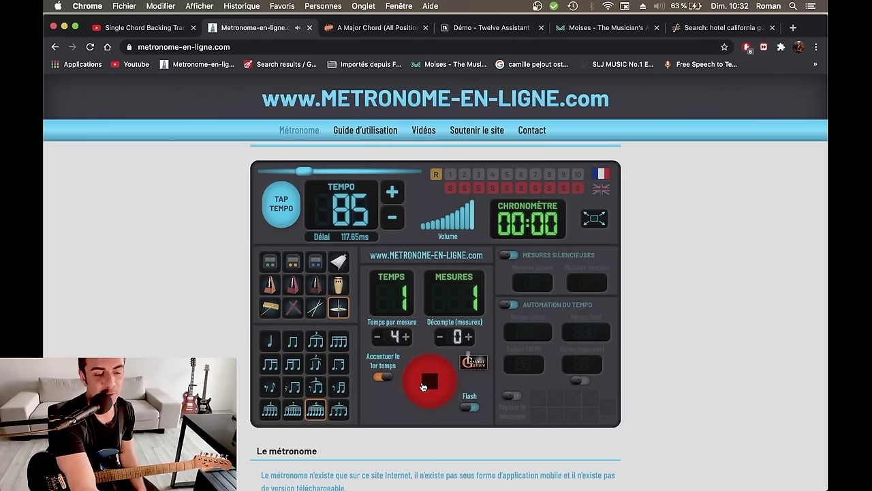
# - Stop playback, reset the rhythm to plain quarter notes, and switch to FretMap's A Major Chord tab
pyautogui.click(423, 387)
pyautogui.click(270, 341)
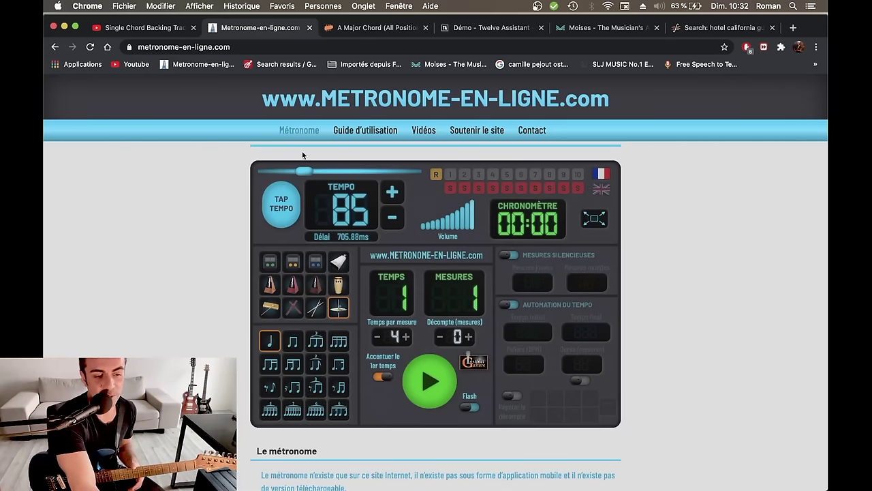
pyautogui.click(352, 28)
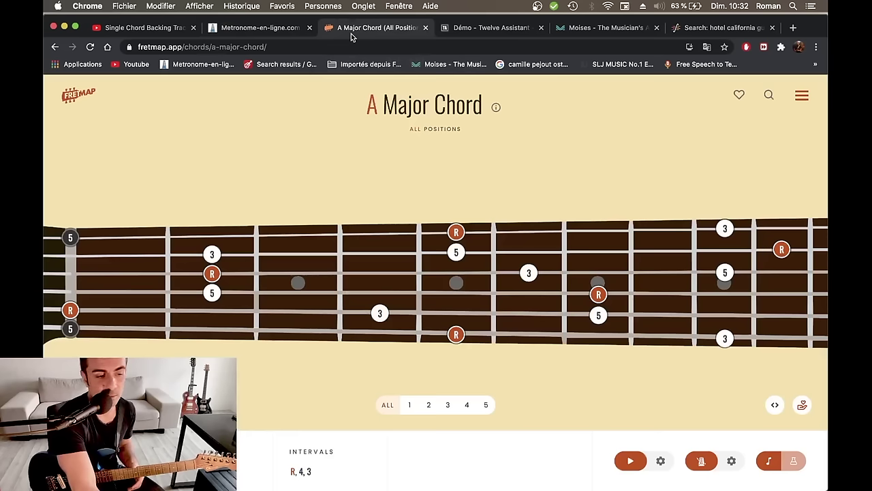
# - Choose A as the root note in the site menu and show only chord position 1
pyautogui.click(802, 97)
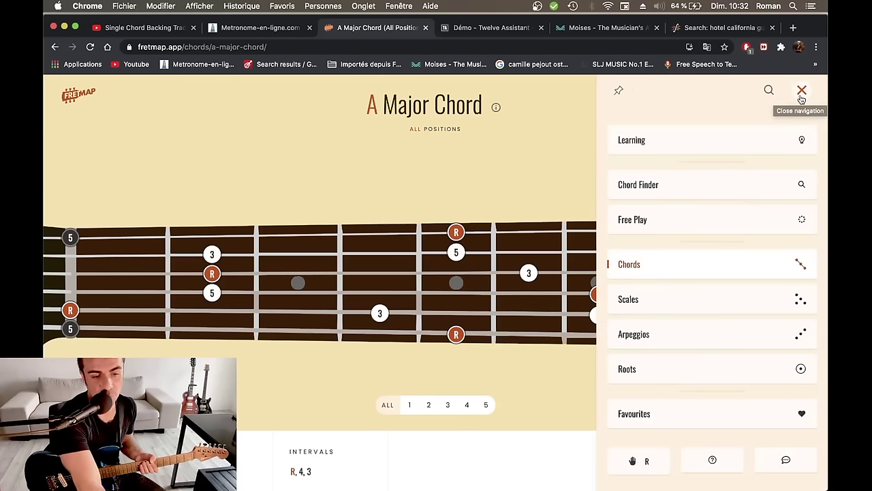
pyautogui.click(688, 266)
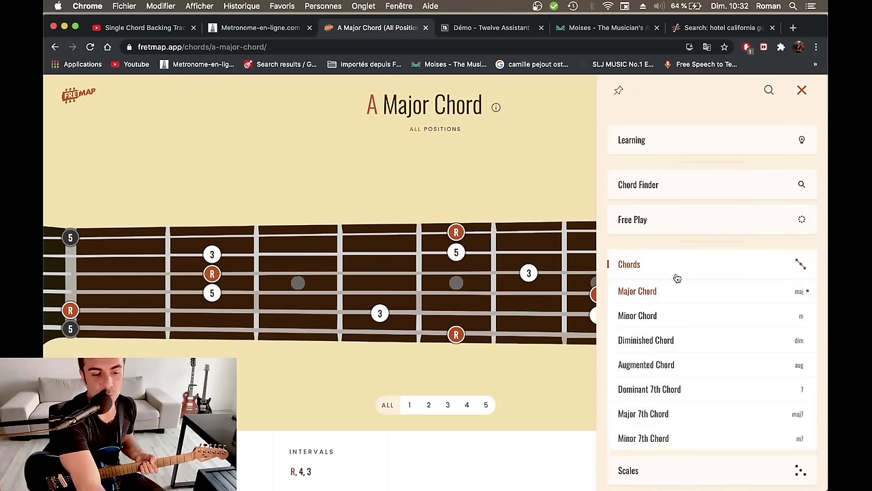
pyautogui.click(639, 293)
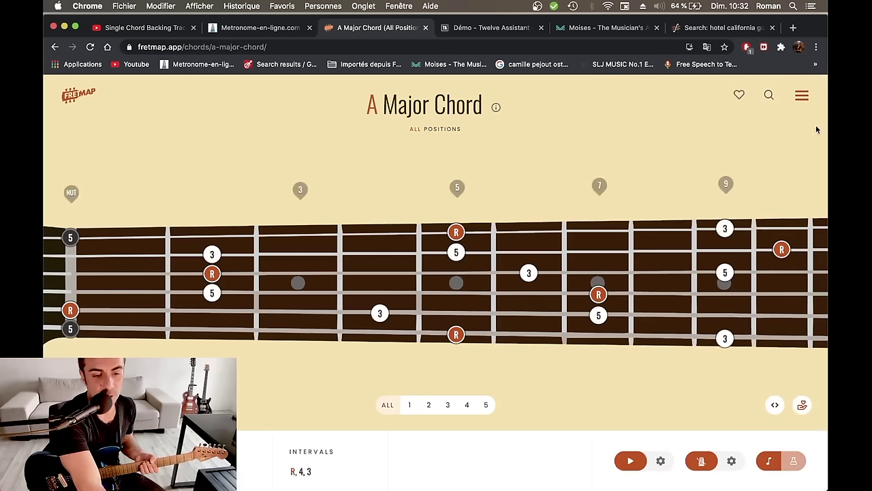
pyautogui.click(807, 100)
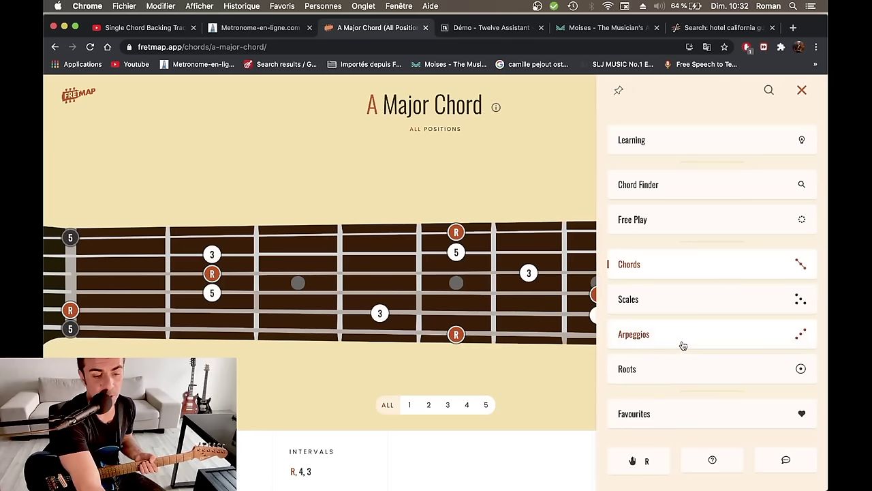
pyautogui.click(648, 372)
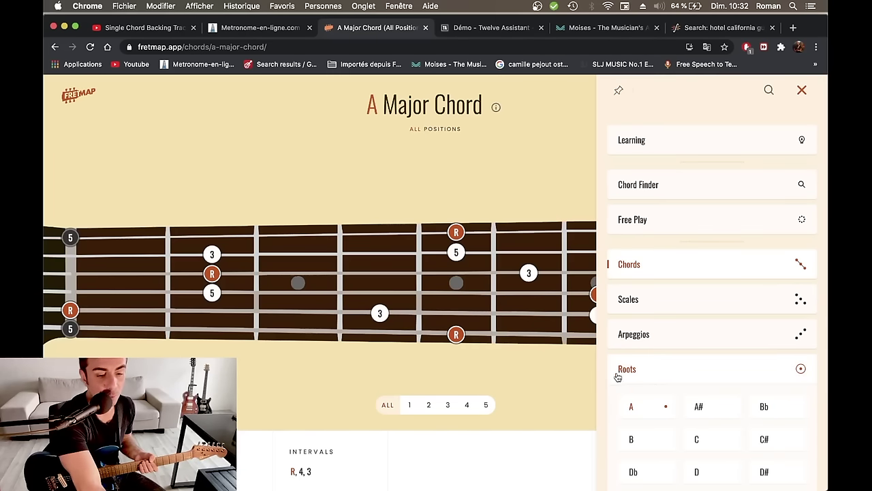
pyautogui.click(629, 407)
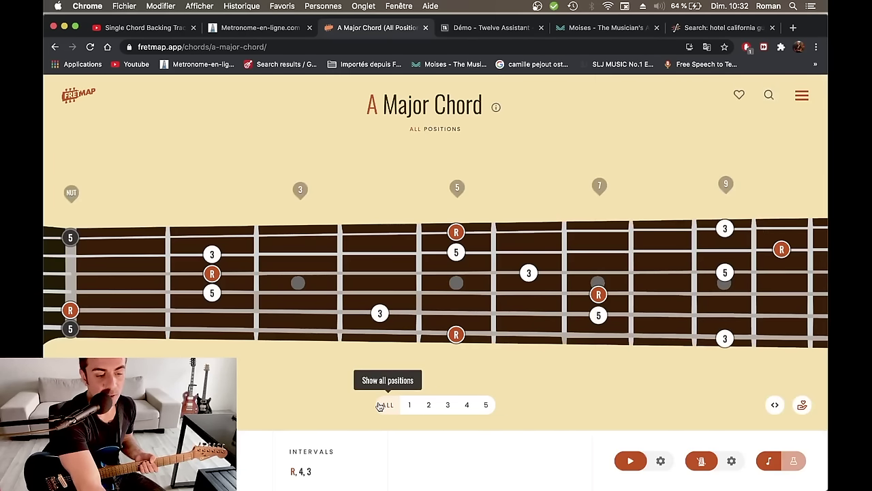
pyautogui.click(411, 409)
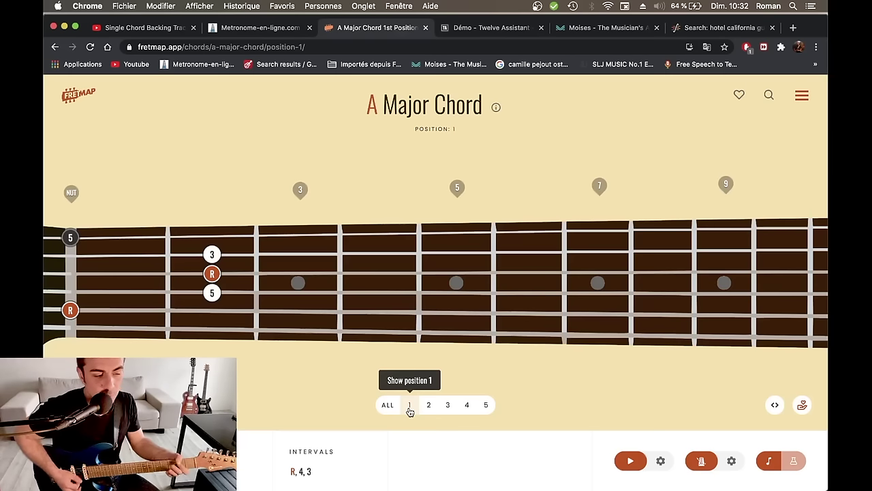
# - Step through chord positions 2, ALL, 3 and 4, ending on position 5
pyautogui.click(428, 408)
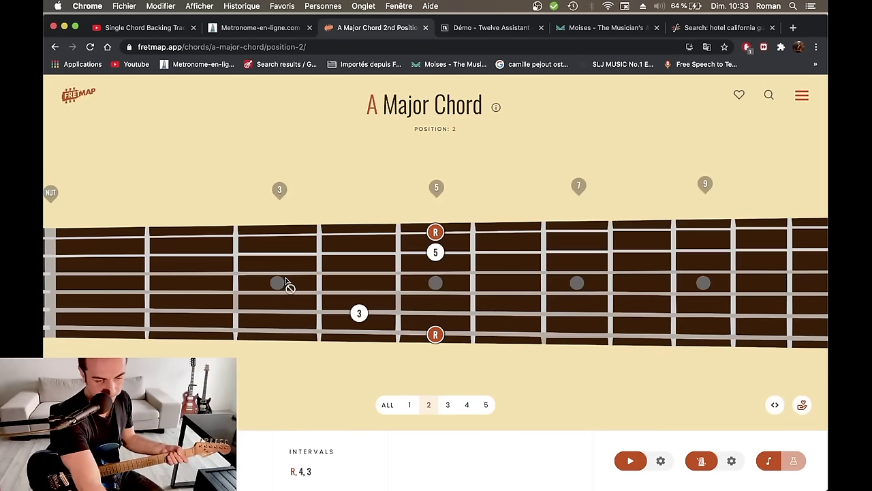
pyautogui.click(385, 405)
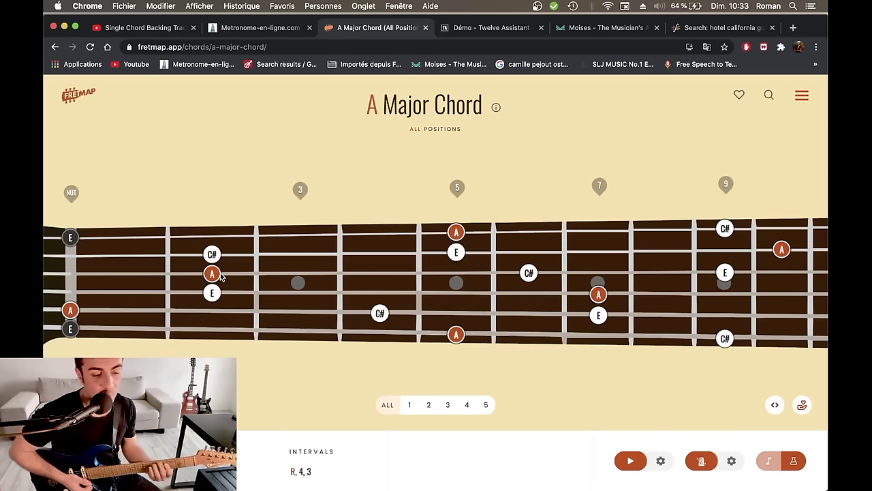
pyautogui.click(449, 406)
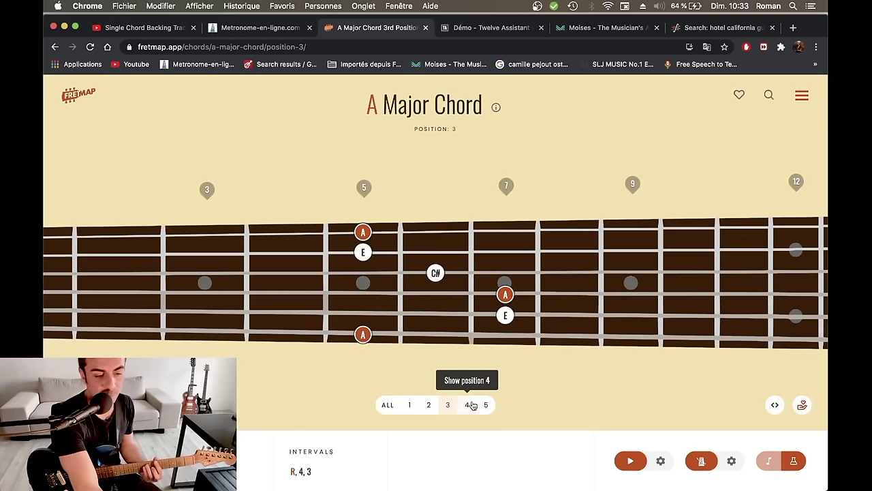
pyautogui.click(470, 406)
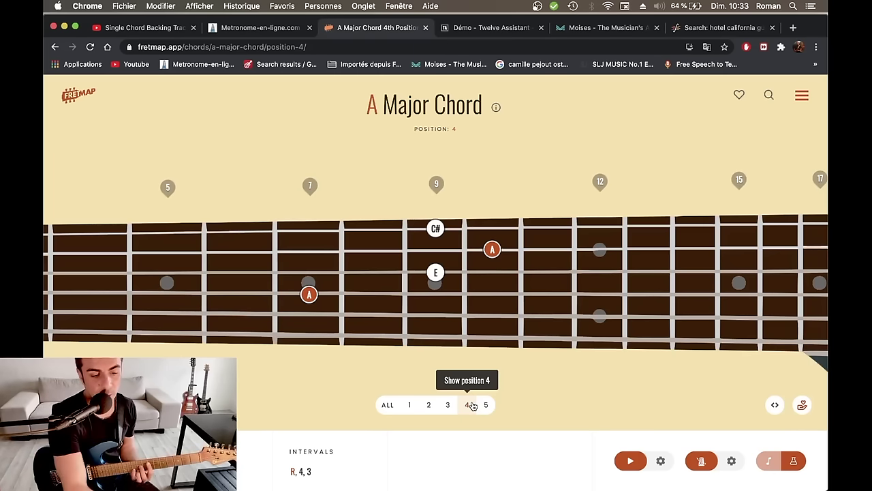
pyautogui.click(484, 405)
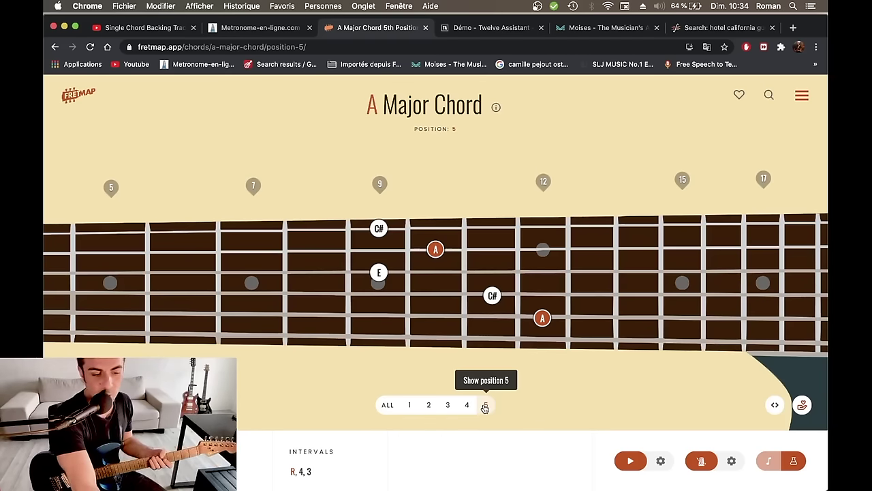
# - Show all chord positions again and toggle the fretboard to left-handed and back to right-handed
pyautogui.click(387, 405)
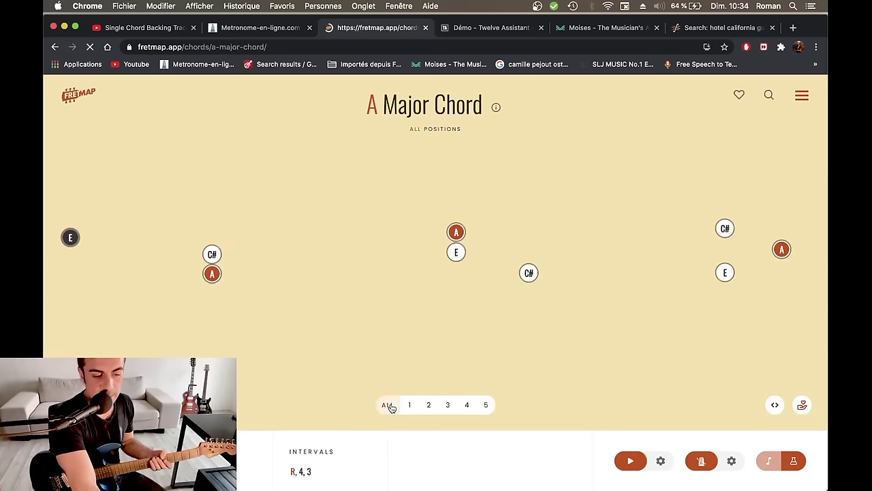
pyautogui.click(802, 96)
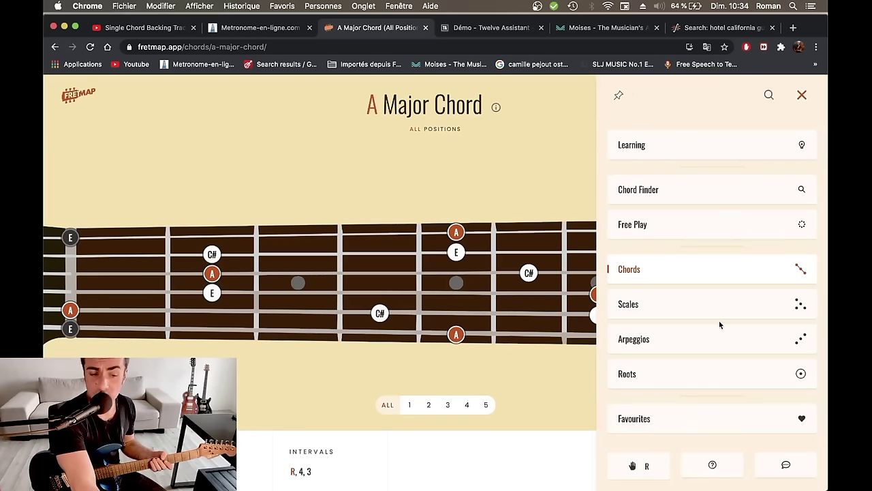
pyautogui.click(632, 466)
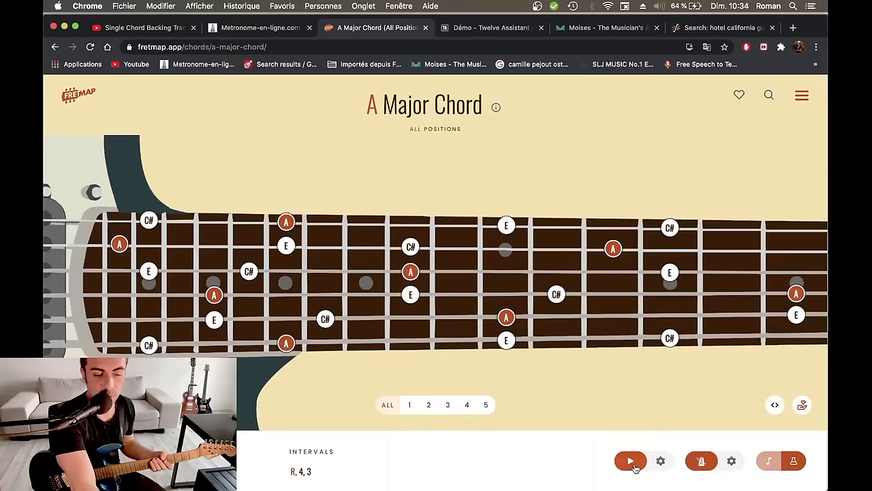
pyautogui.click(803, 97)
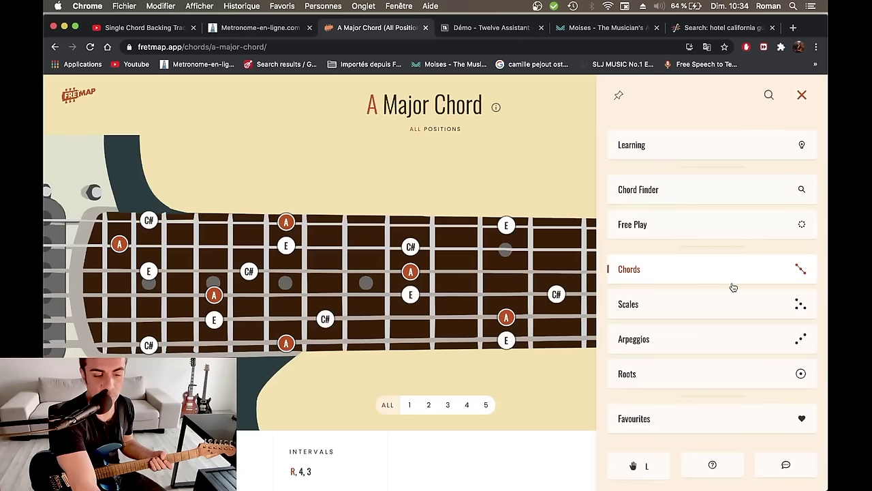
pyautogui.click(636, 468)
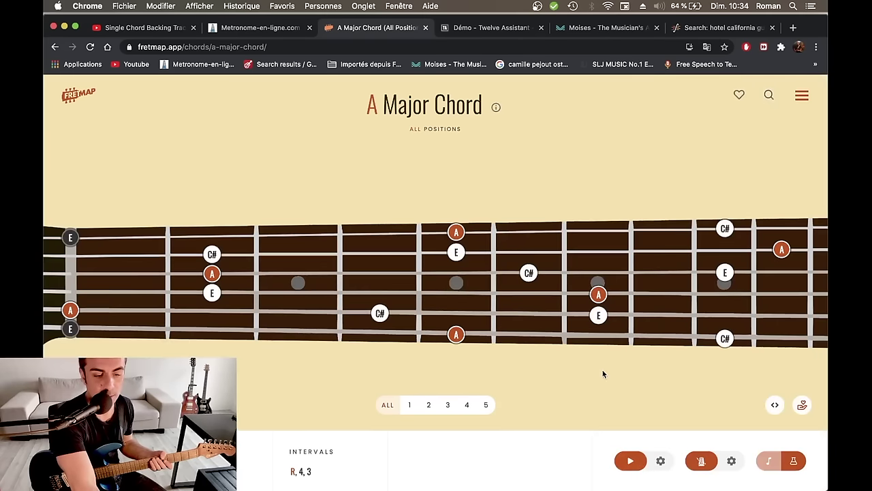
pyautogui.click(802, 96)
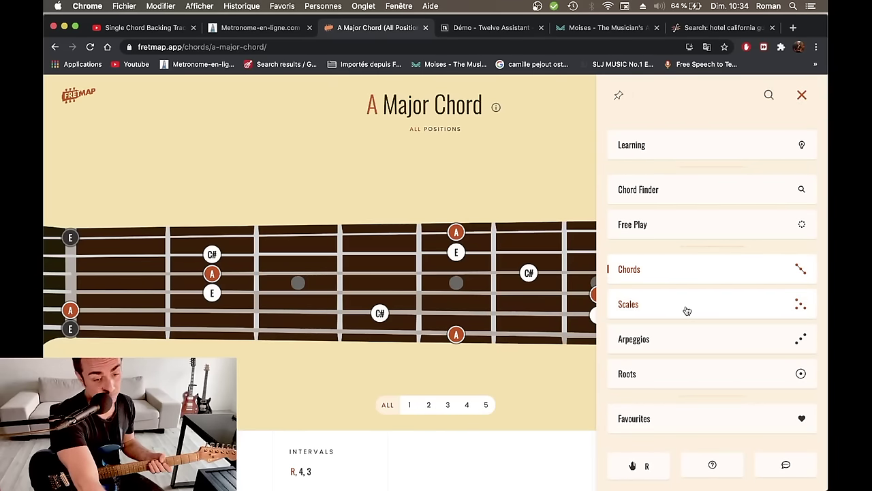
pyautogui.click(802, 96)
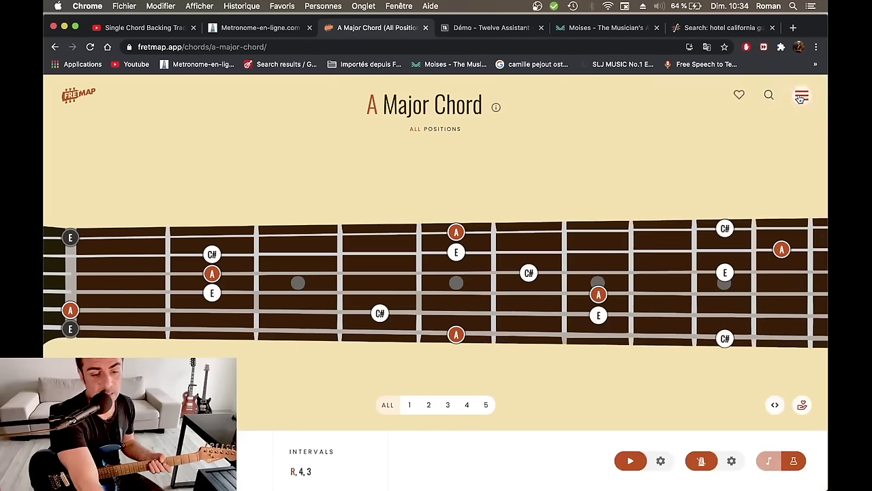
# - Label chord notes by interval (R, 3, 5), toggling labels off and back on, then move to Twelve Assistant
pyautogui.click(794, 466)
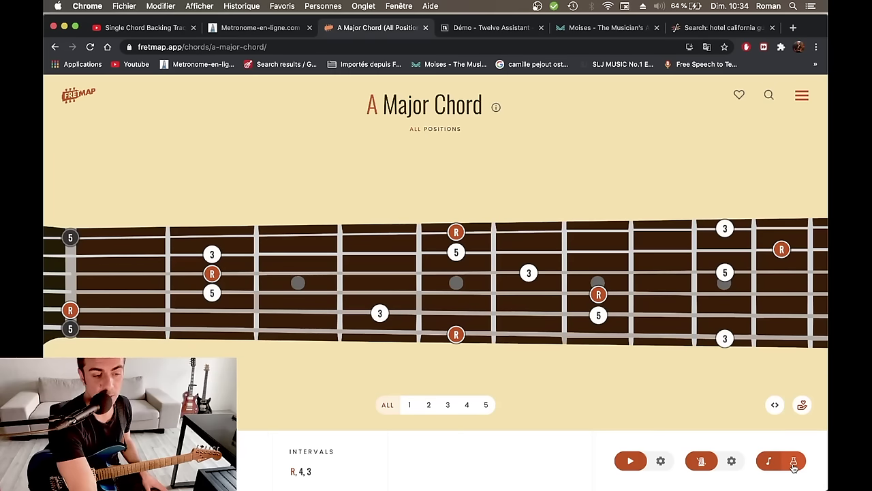
pyautogui.click(794, 466)
pyautogui.click(794, 466)
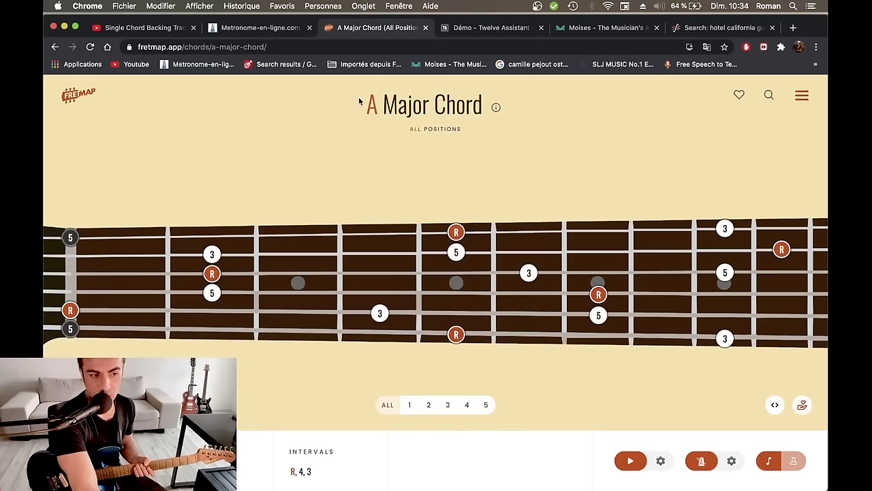
pyautogui.click(500, 33)
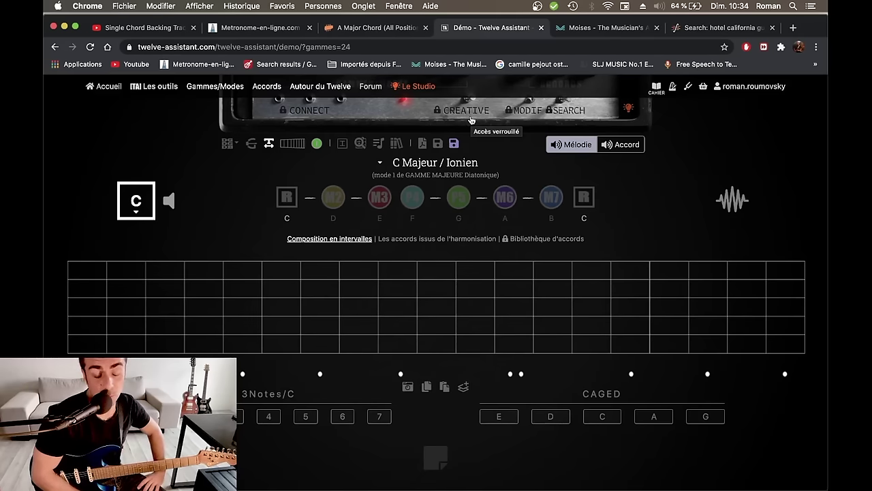
# - Scroll down to the C Majeur / Ionien fretboard grid and mark every root (R) position
pyautogui.scroll(5, 583, 220)
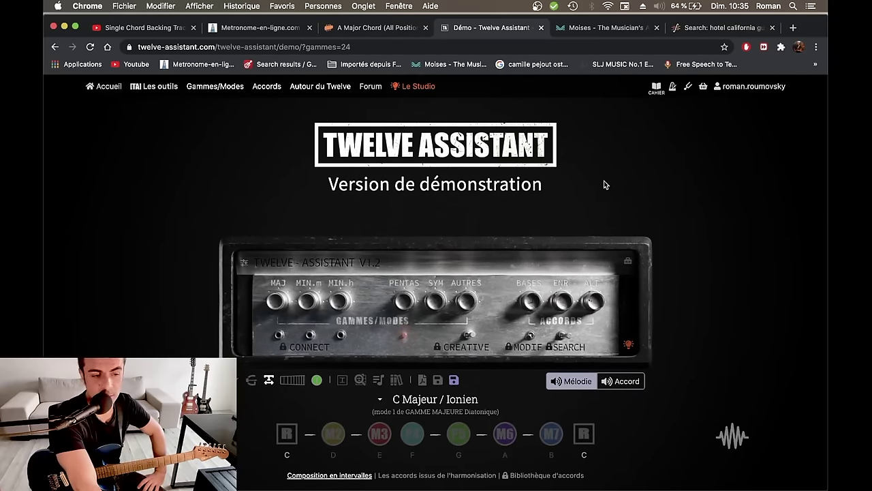
pyautogui.scroll(-2, 604, 181)
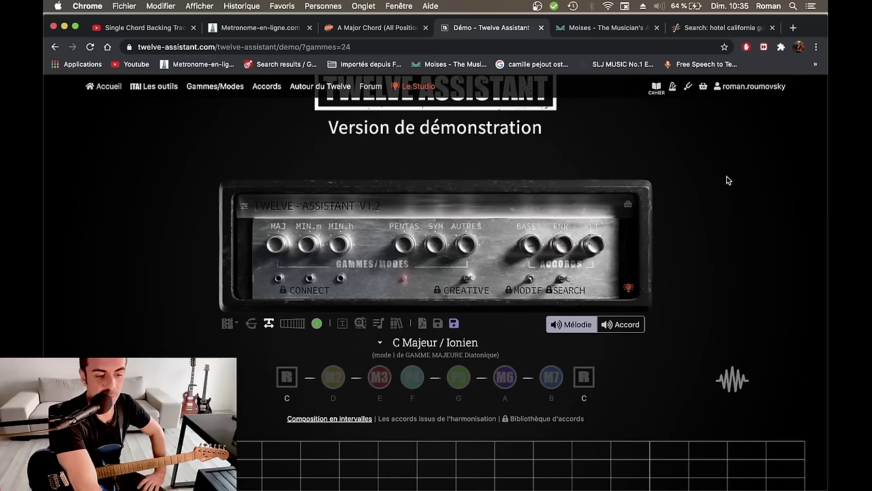
pyautogui.scroll(-1, 703, 218)
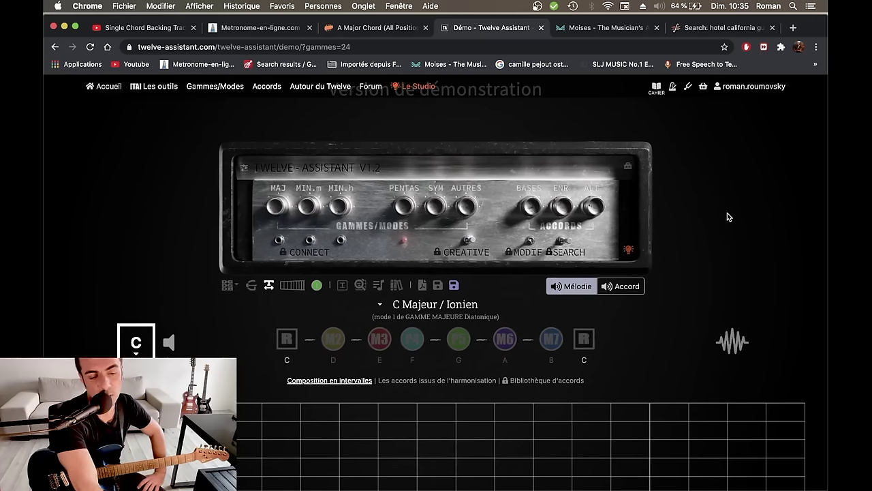
pyautogui.scroll(-1, 727, 217)
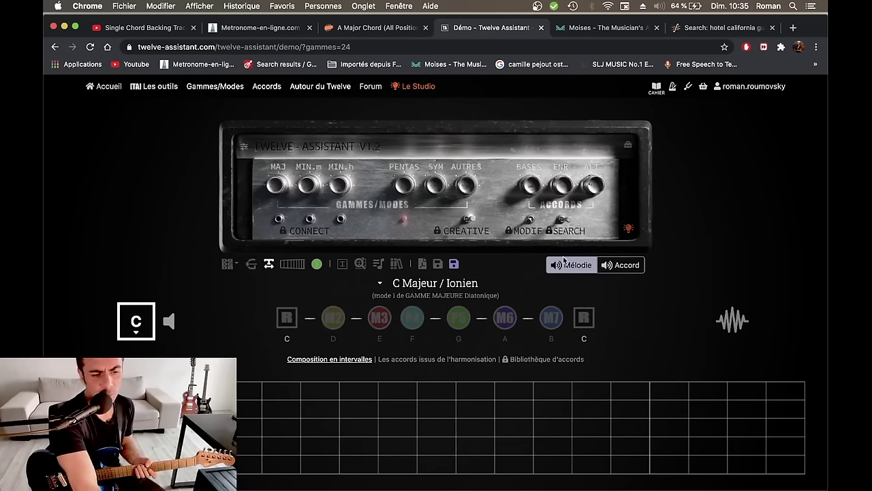
pyautogui.scroll(2, 574, 282)
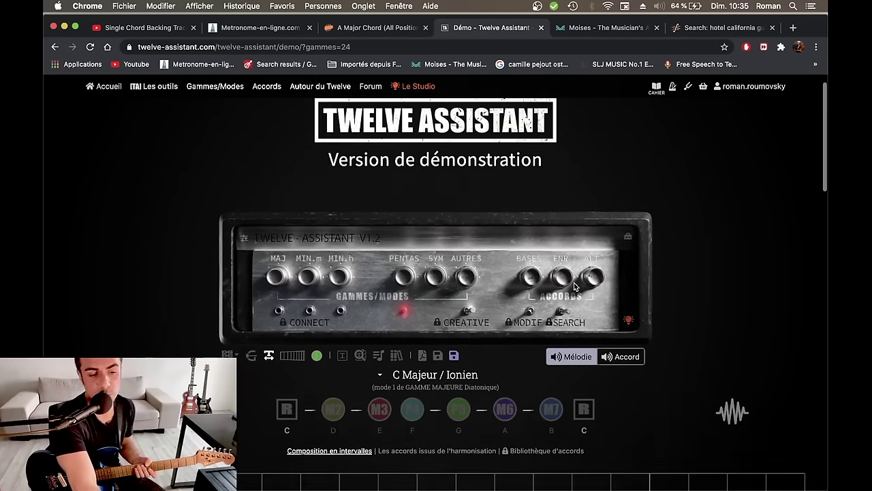
pyautogui.scroll(-4, 574, 283)
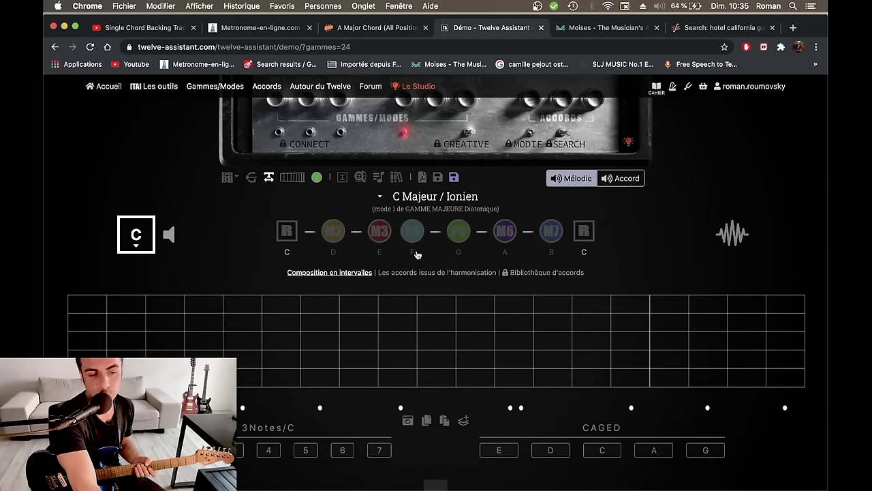
pyautogui.click(290, 237)
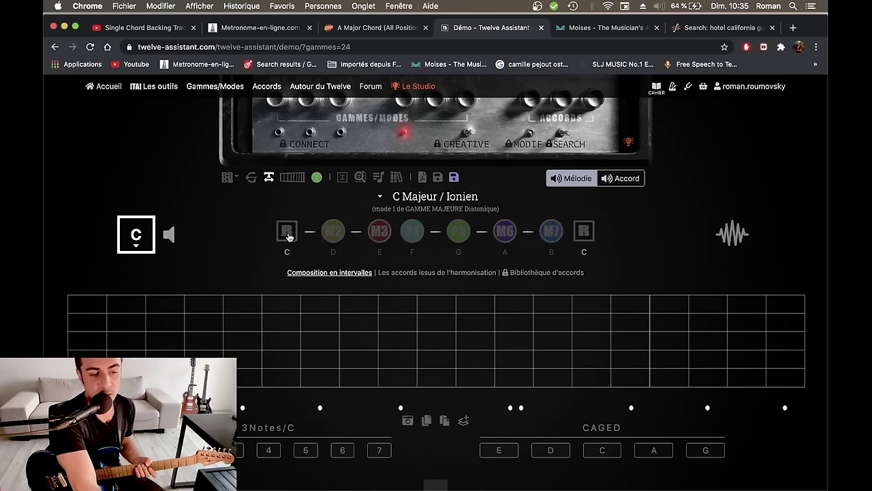
# - Add the major third (E) and perfect fifth (G) notes to the C major fretboard, then refresh the interval colours
pyautogui.click(380, 233)
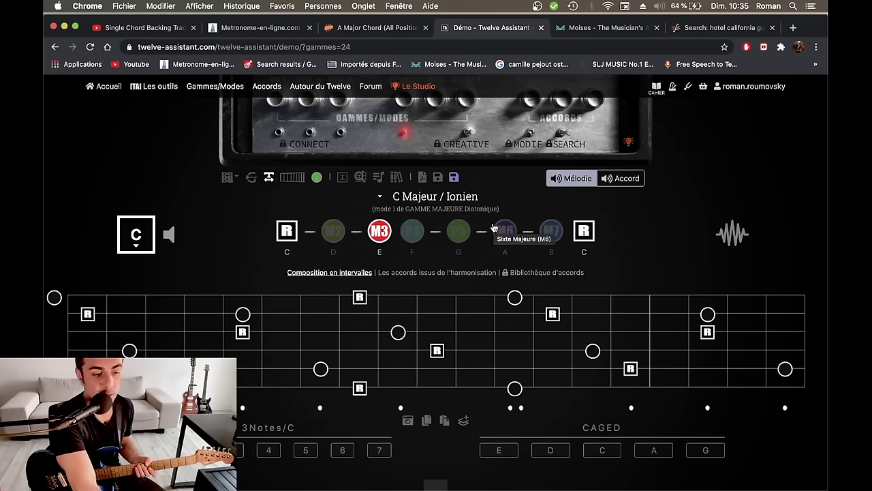
pyautogui.click(459, 233)
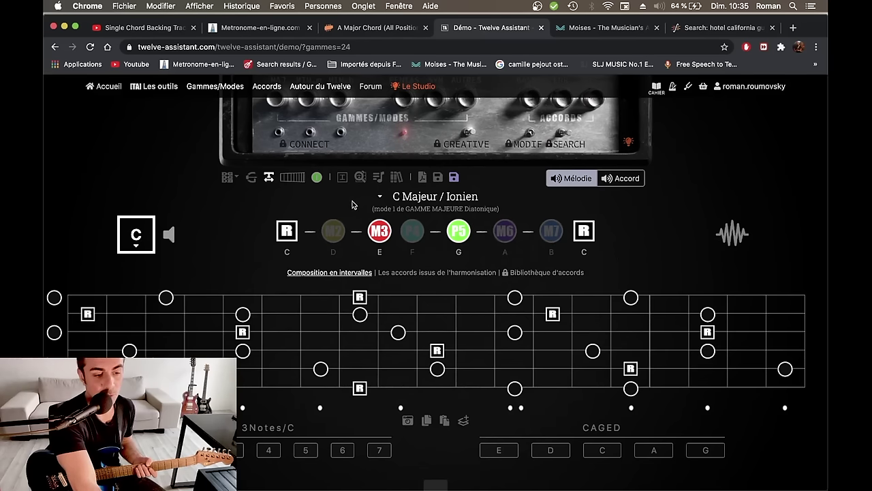
pyautogui.click(317, 177)
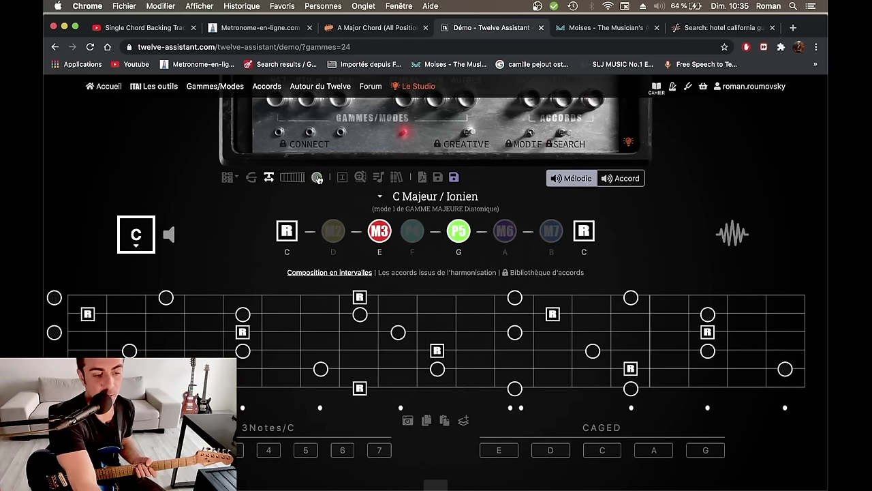
pyautogui.click(317, 177)
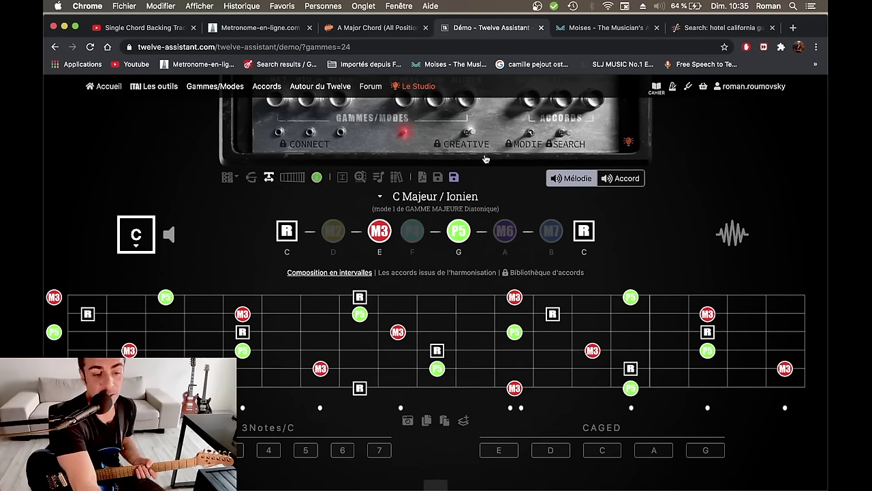
# - Add the M7, M6, P4 and M2 notes and colour every scale note by its interval
pyautogui.click(553, 235)
pyautogui.click(505, 232)
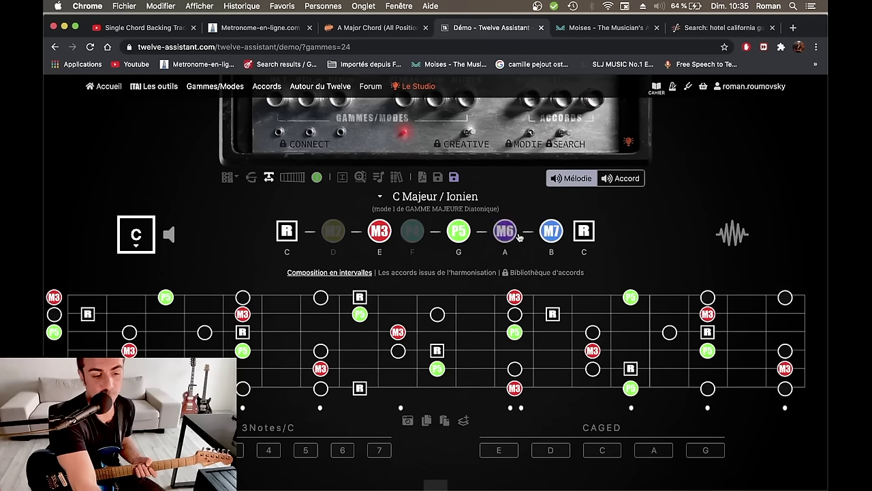
pyautogui.click(412, 233)
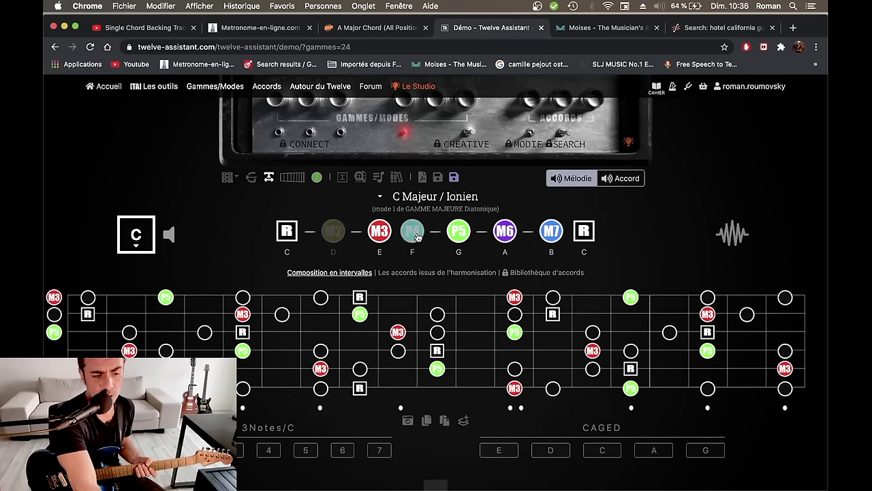
pyautogui.click(334, 231)
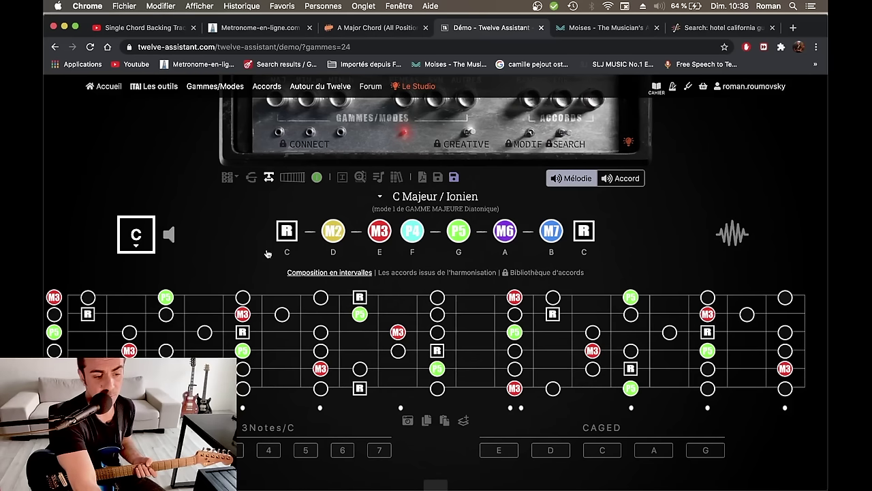
pyautogui.click(317, 178)
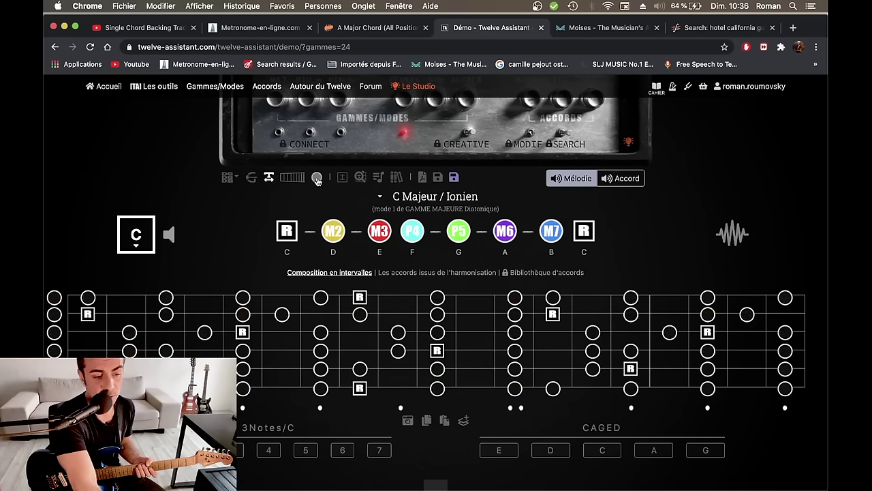
pyautogui.click(317, 178)
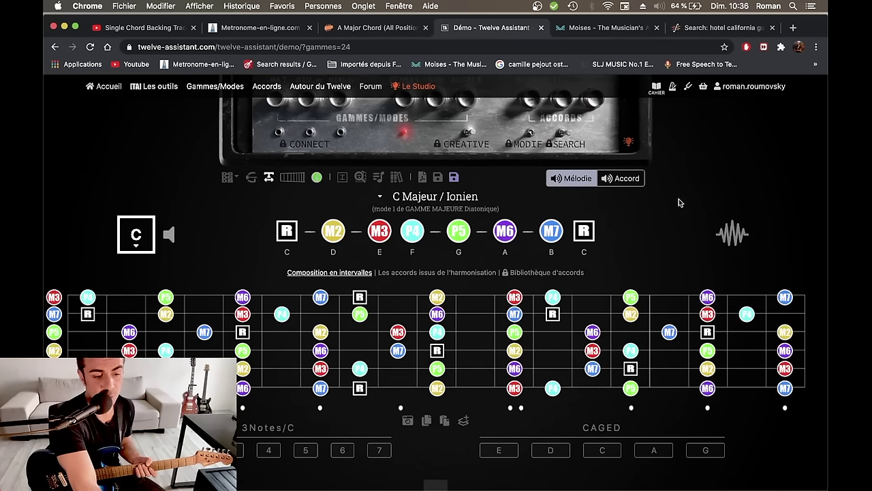
pyautogui.scroll(-1, 734, 203)
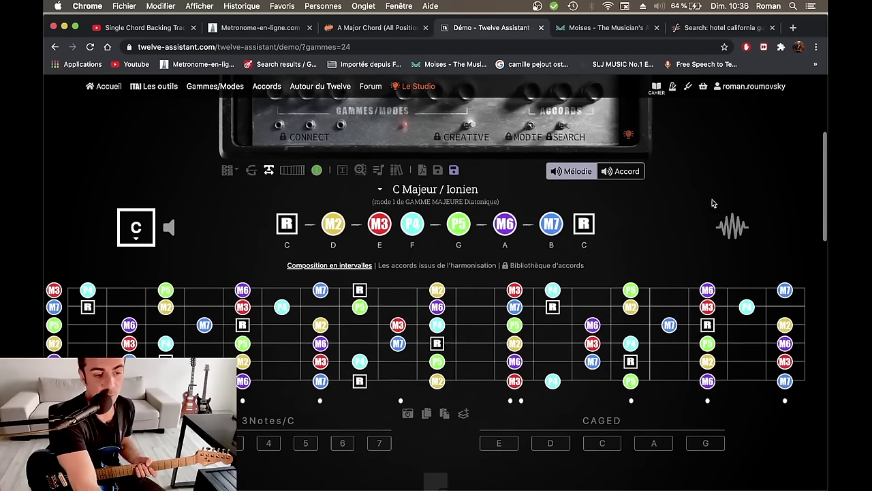
pyautogui.click(294, 176)
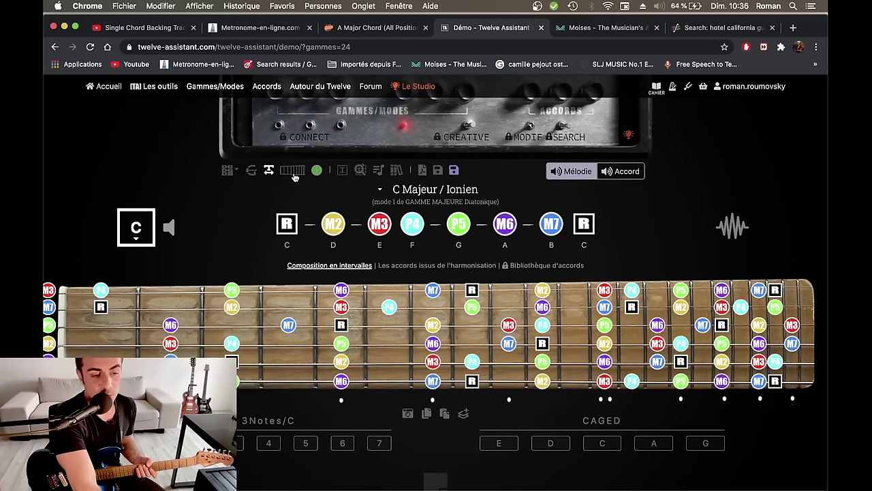
pyautogui.click(294, 176)
pyautogui.click(294, 176)
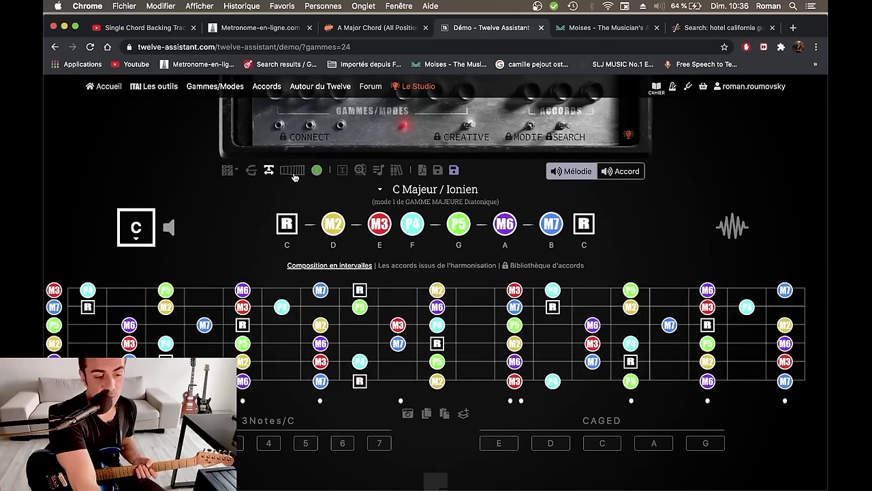
pyautogui.click(293, 176)
pyautogui.click(293, 175)
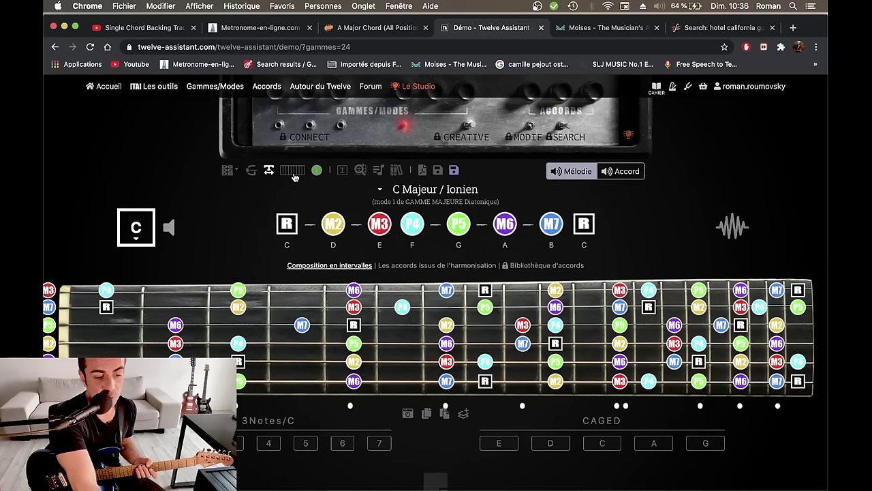
pyautogui.click(294, 176)
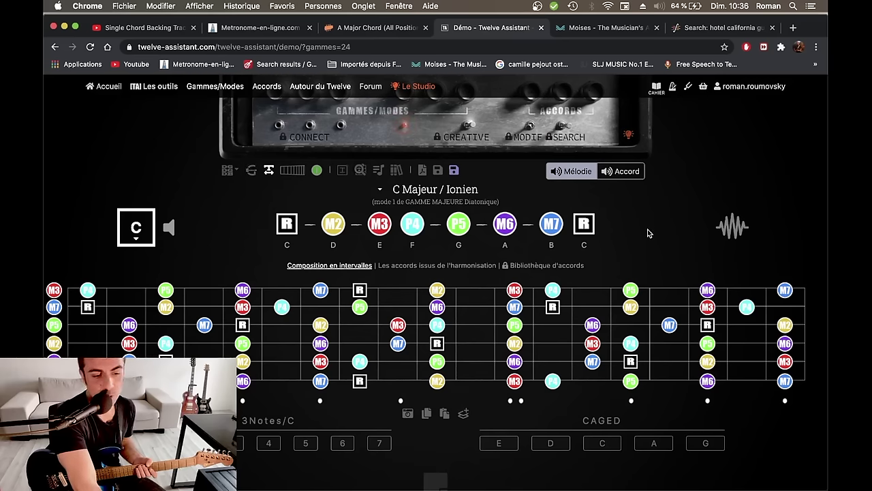
pyautogui.scroll(2, 648, 233)
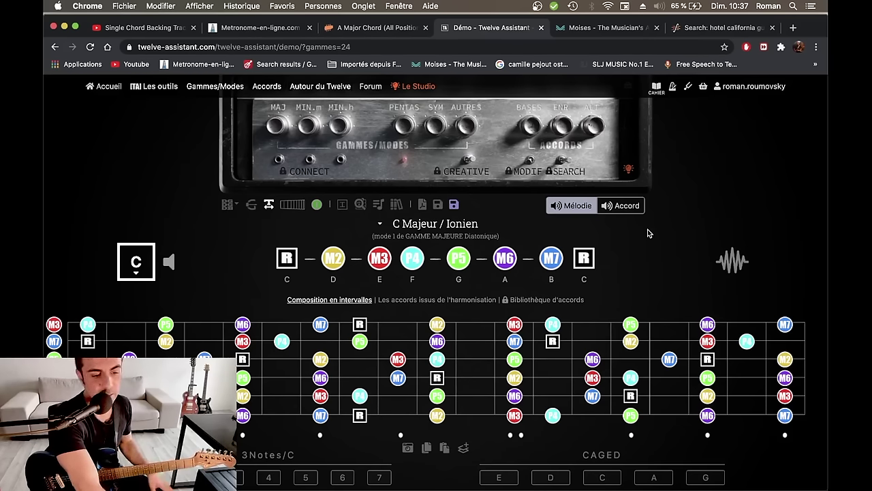
pyautogui.scroll(5, 649, 232)
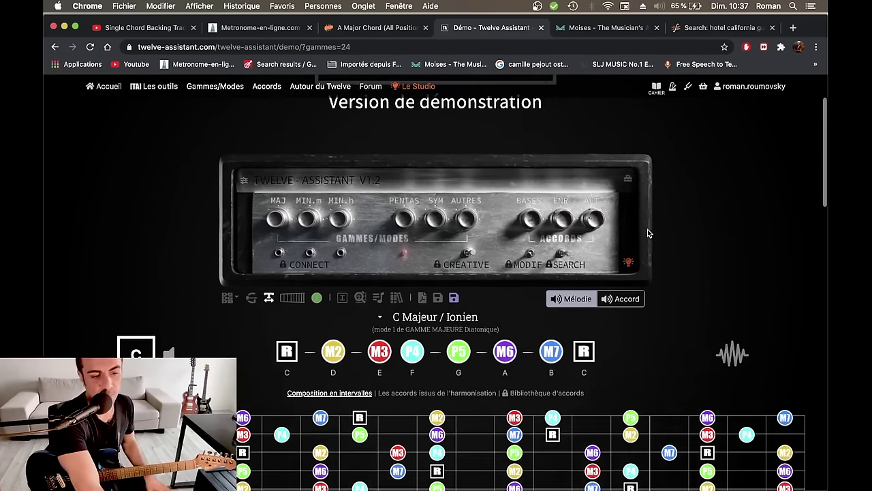
pyautogui.scroll(1, 648, 231)
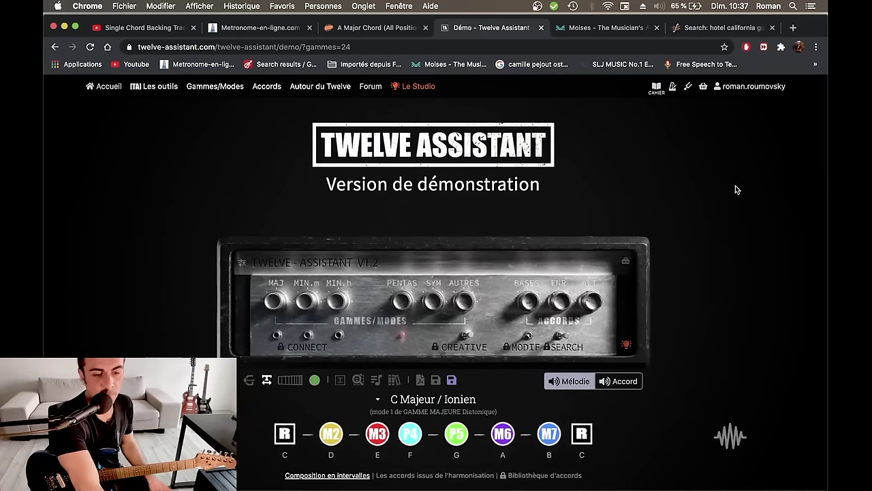
pyautogui.scroll(-3, 736, 189)
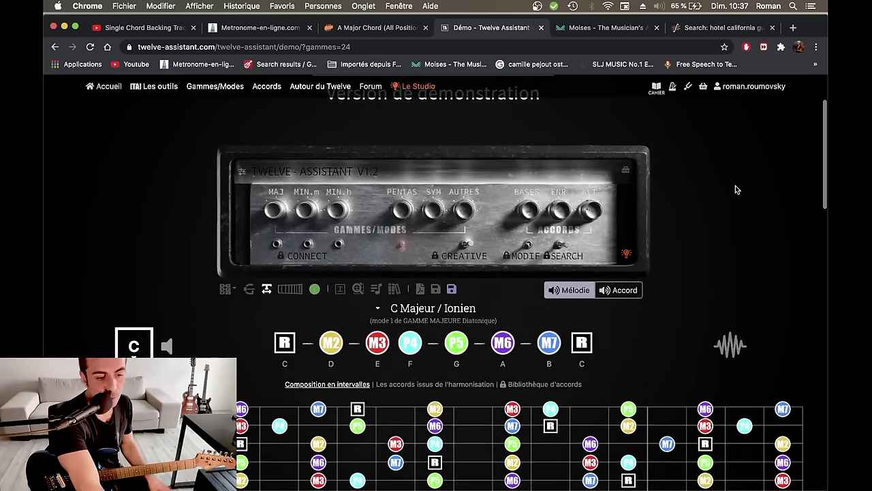
pyautogui.scroll(-5, 736, 190)
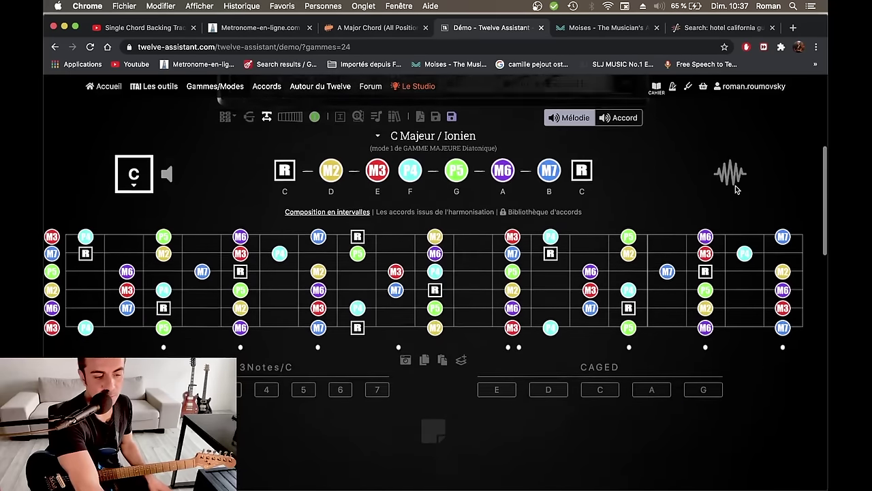
pyautogui.scroll(1, 736, 190)
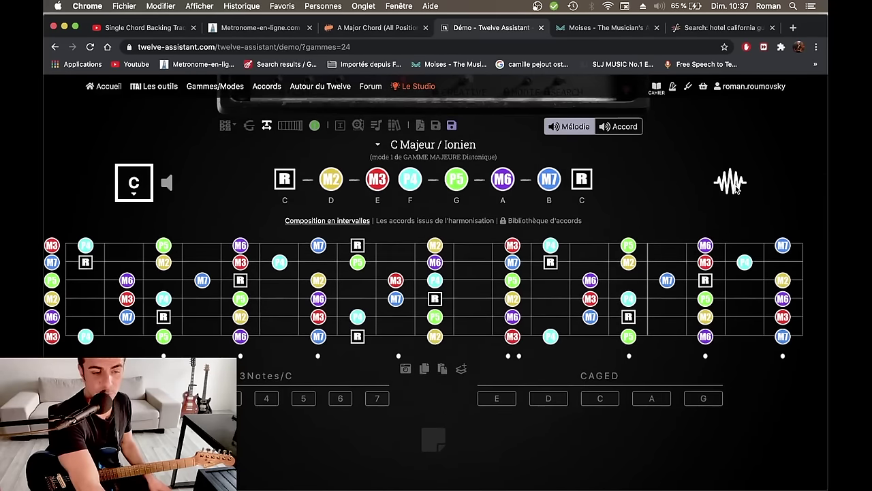
# - Return to the Moises stem player, unsolo Autre and play Incognito from 0:24
pyautogui.click(598, 30)
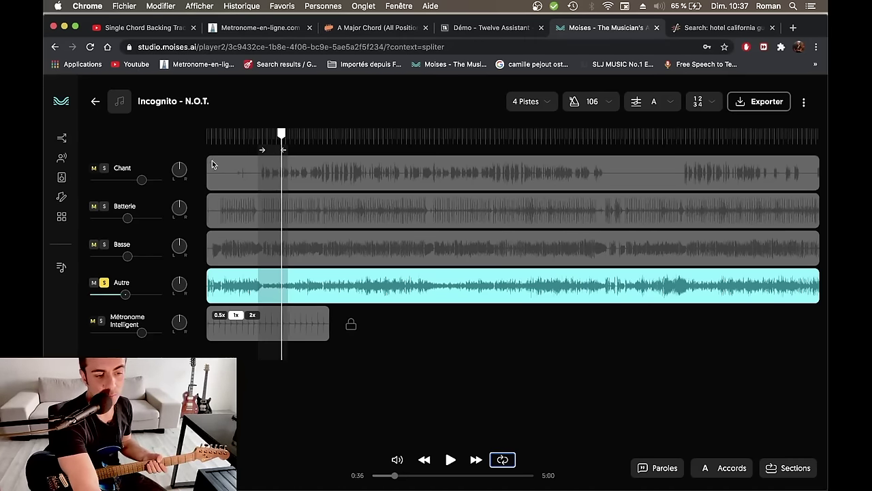
pyautogui.moveTo(155, 264)
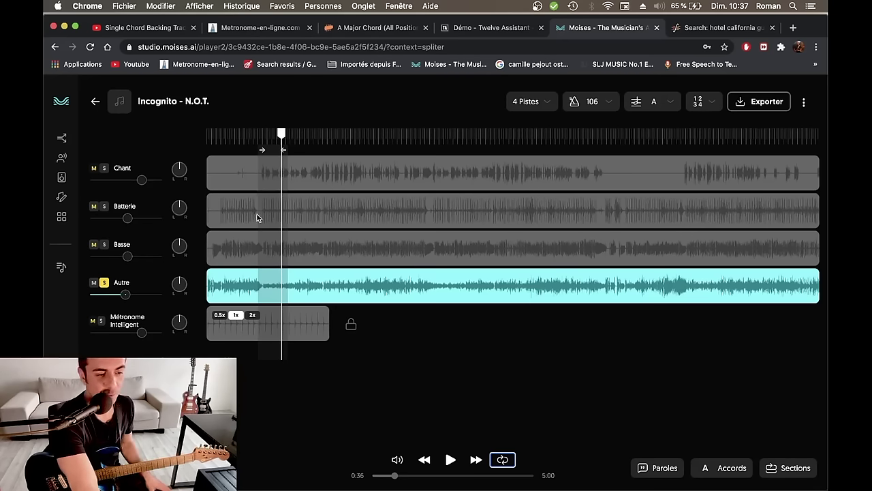
pyautogui.click(106, 283)
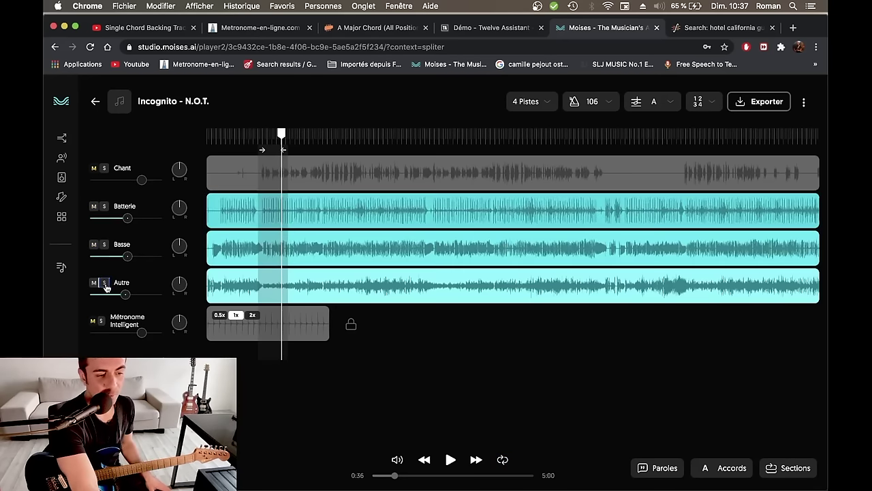
pyautogui.click(256, 135)
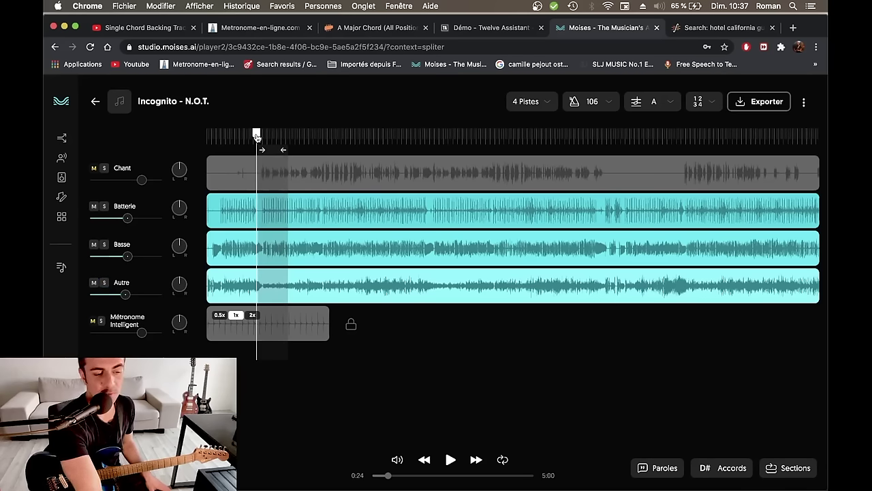
pyautogui.press('space')
pyautogui.press('space')
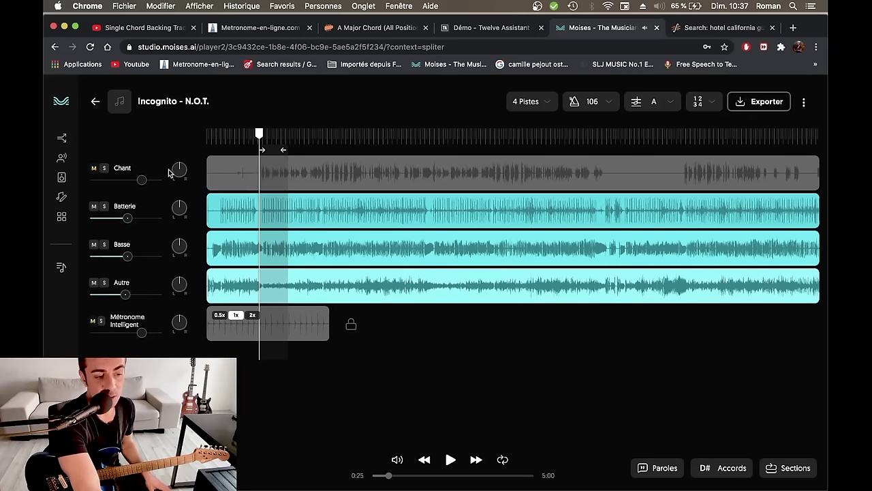
# - Audition the Chant vocal track from 0:25, leave it muted, and list the stem-separation options
pyautogui.click(93, 168)
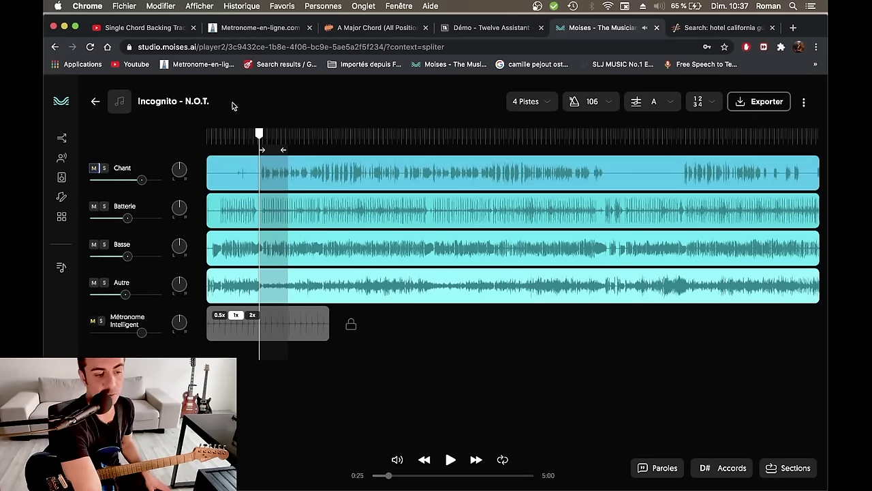
pyautogui.press('space')
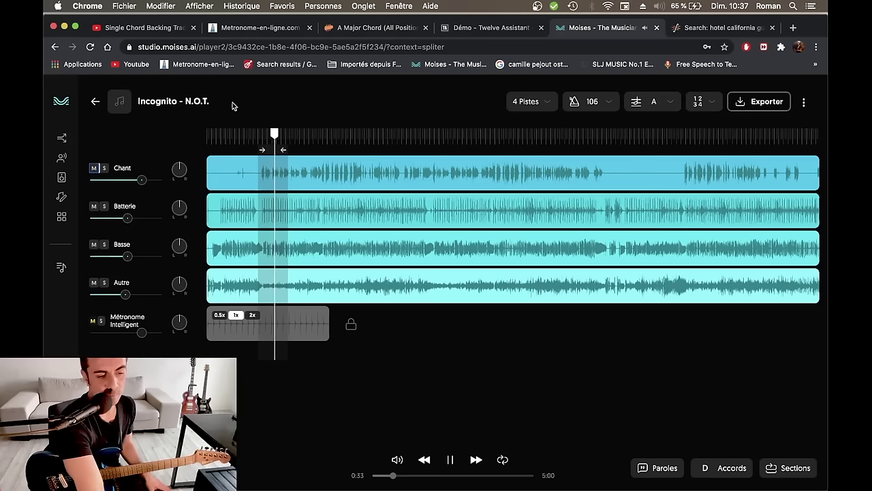
pyautogui.press('space')
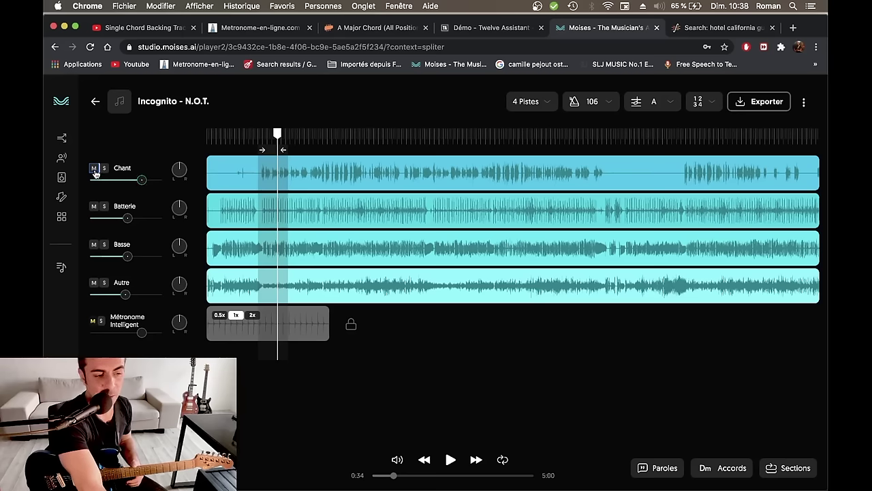
pyautogui.click(94, 168)
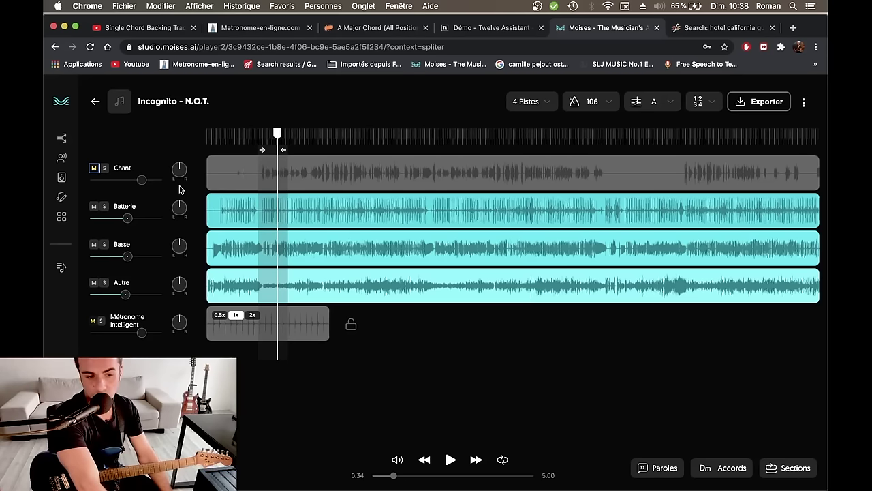
pyautogui.click(516, 102)
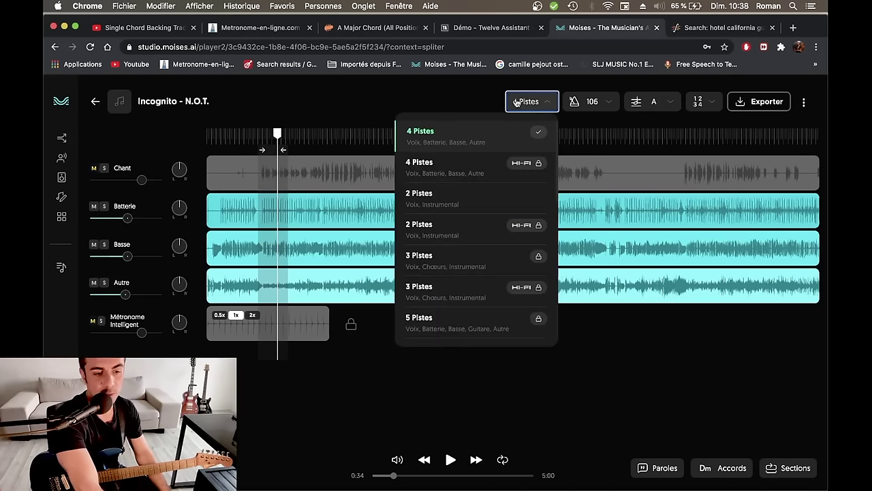
# - Close the stem options, solo Autre and play it from 0:28
pyautogui.click(468, 103)
pyautogui.moveTo(124, 296)
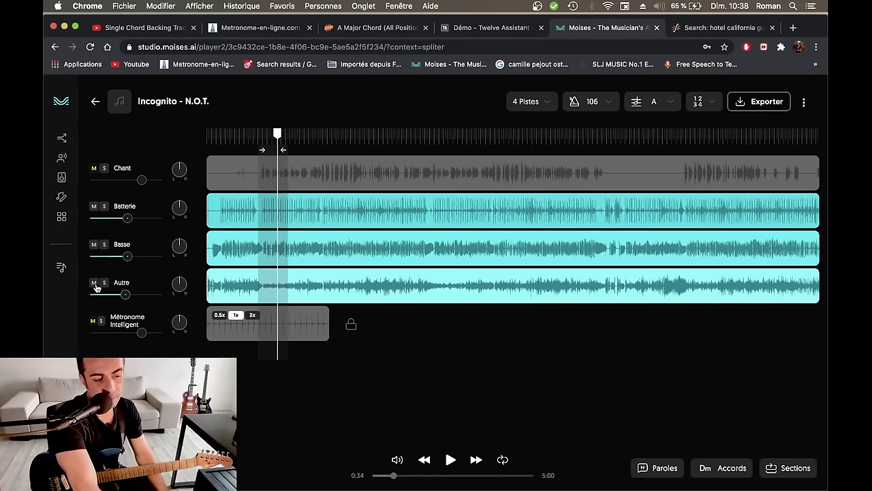
pyautogui.click(104, 282)
pyautogui.press('space')
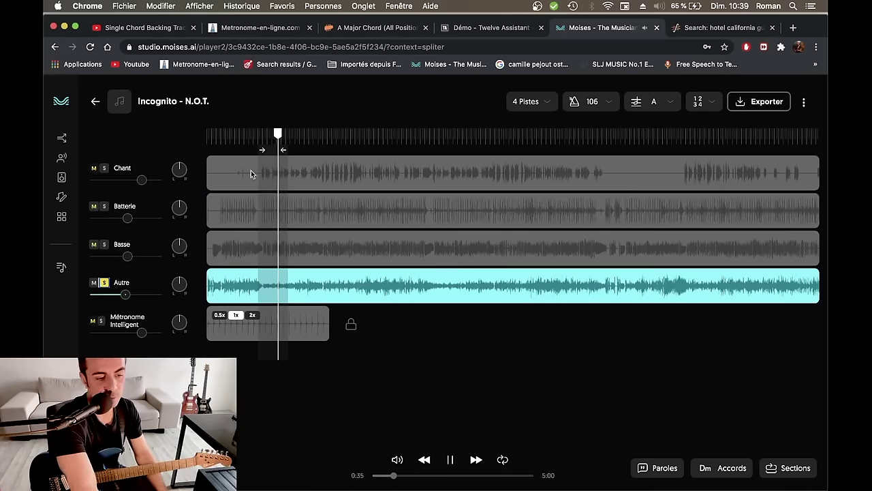
pyautogui.moveTo(278, 135); pyautogui.dragTo(265, 137)
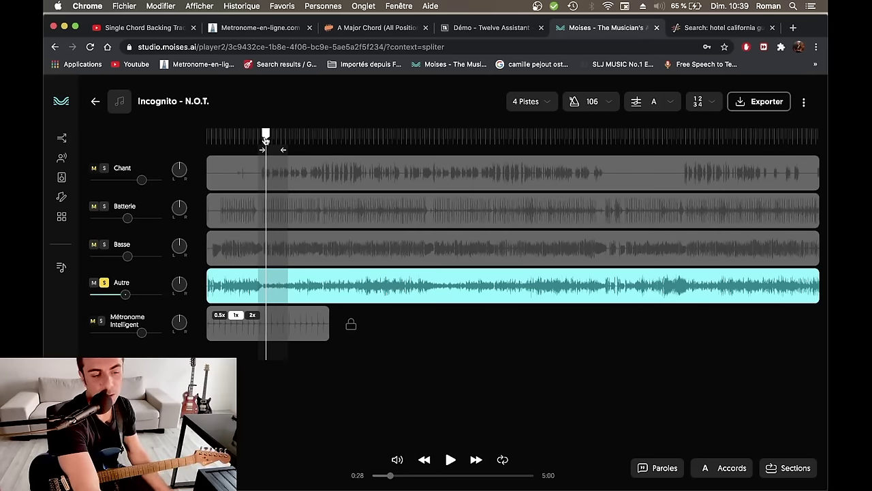
pyautogui.press('space')
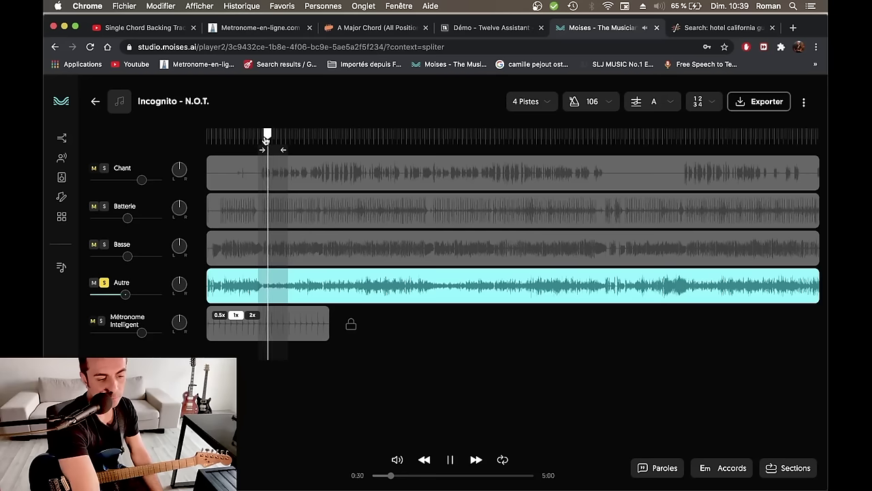
pyautogui.press('space')
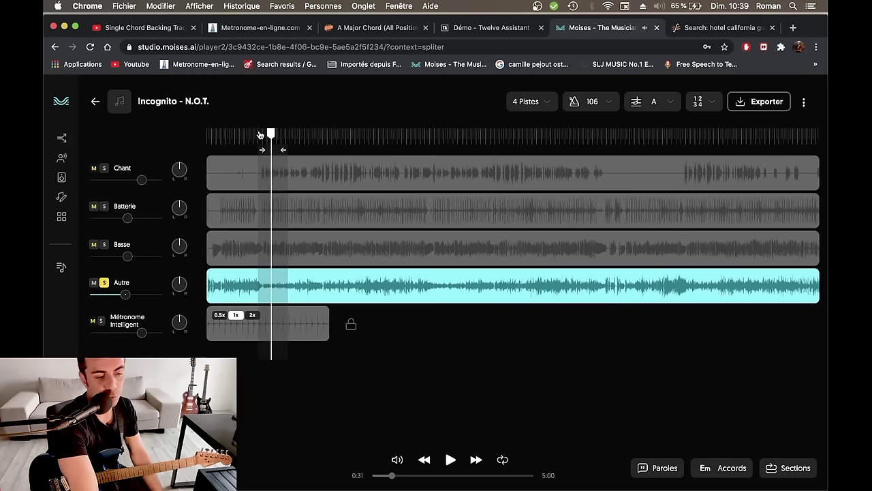
# - Loop the soloed Autre stem around 0:26–0:36, then unsolo it and return to 0:23
pyautogui.moveTo(271, 134); pyautogui.dragTo(260, 137)
pyautogui.press('space')
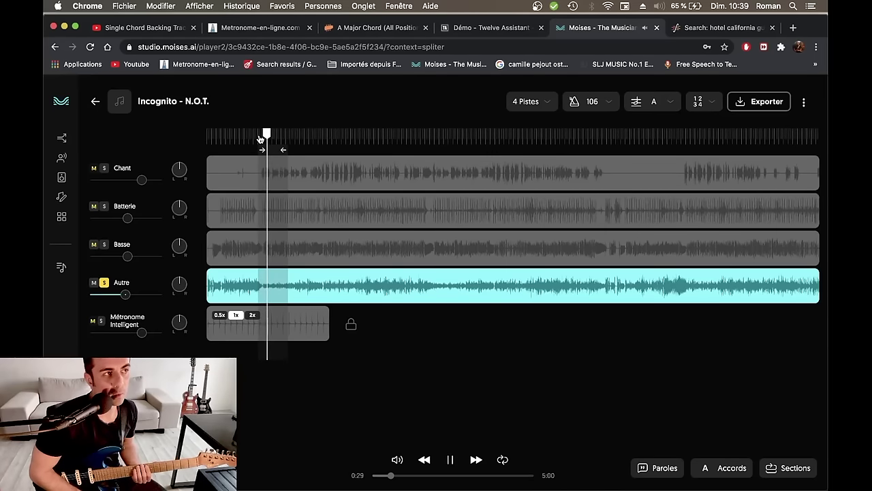
pyautogui.press('space')
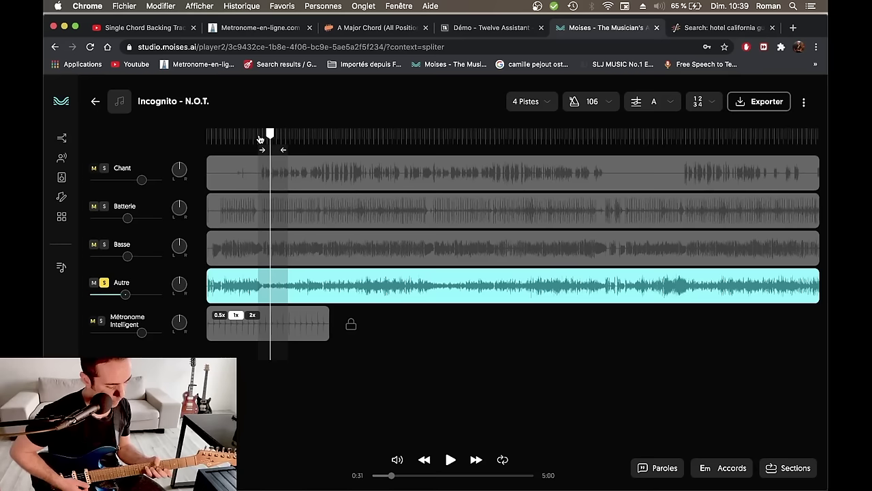
pyautogui.press('space')
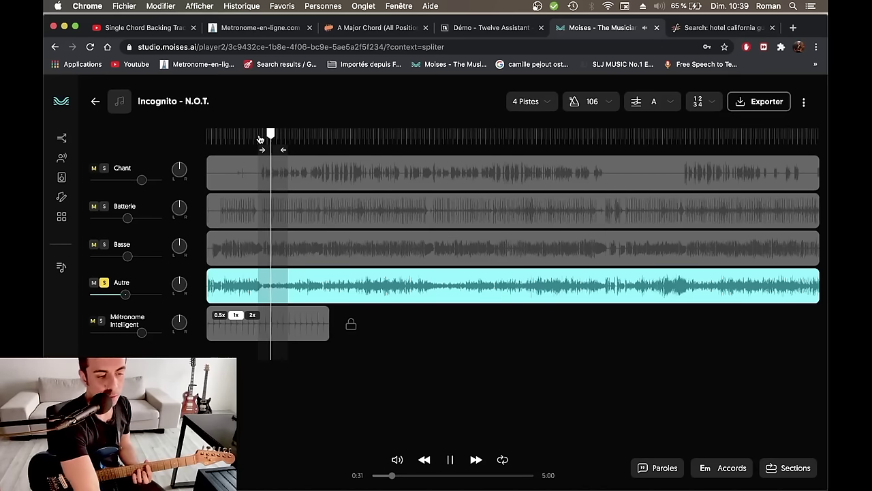
pyautogui.press('space')
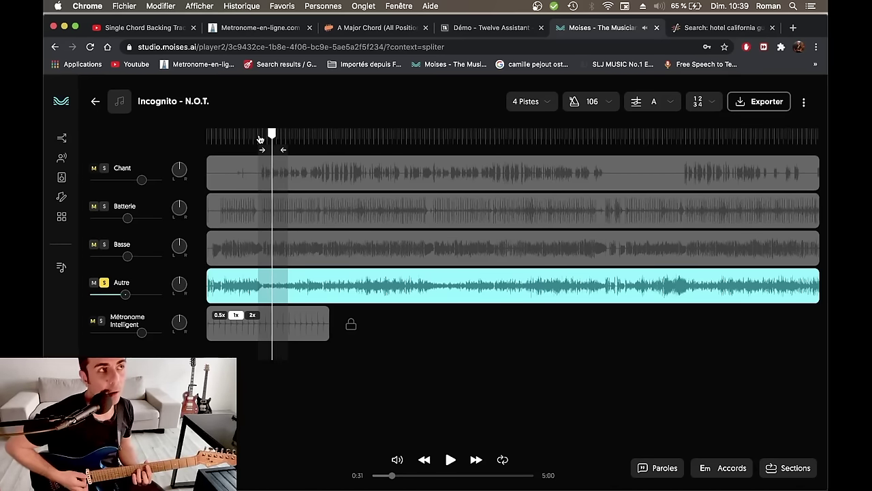
pyautogui.press('space')
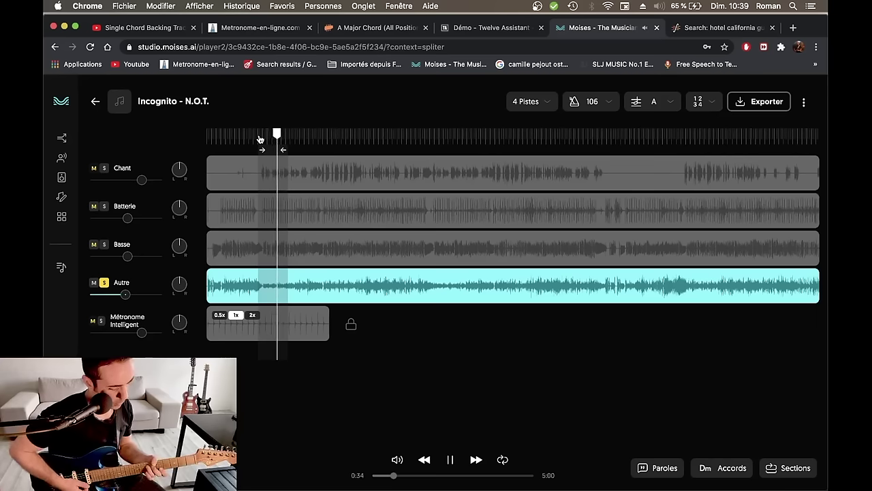
pyautogui.press('space')
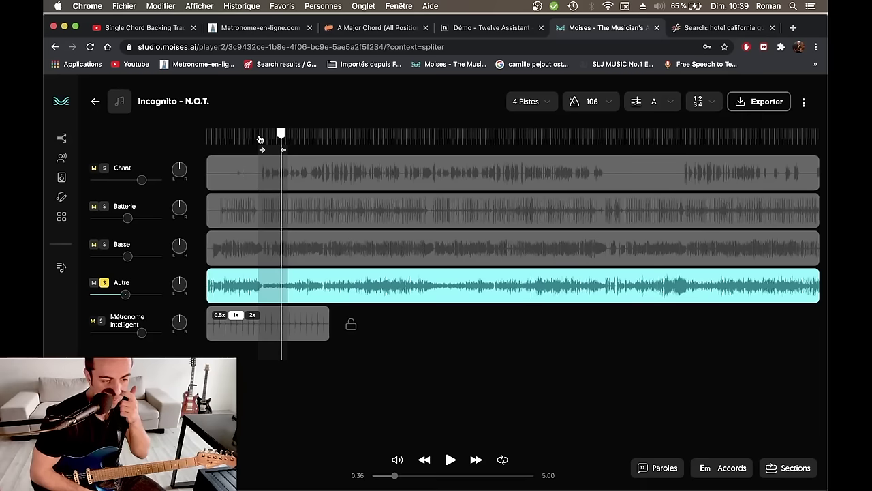
pyautogui.click(104, 282)
pyautogui.click(256, 139)
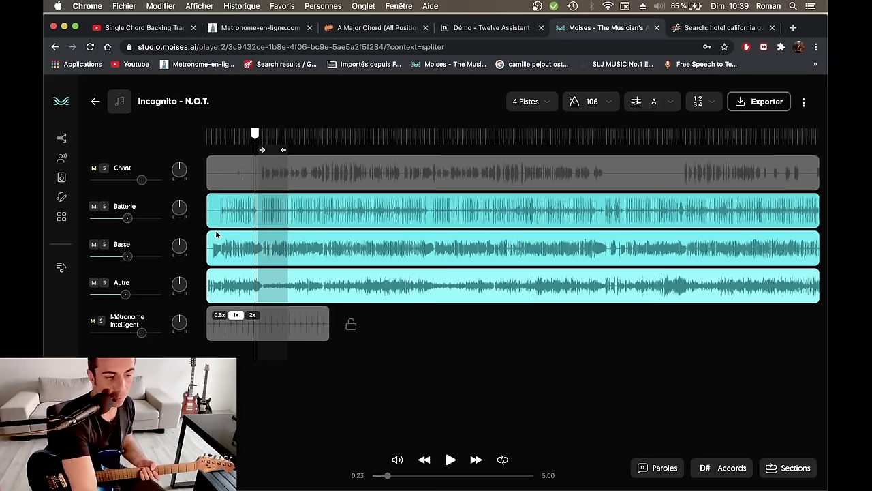
# - Play Incognito from 0:18, pause it, and go back to the song library
pyautogui.click(244, 140)
pyautogui.press('space')
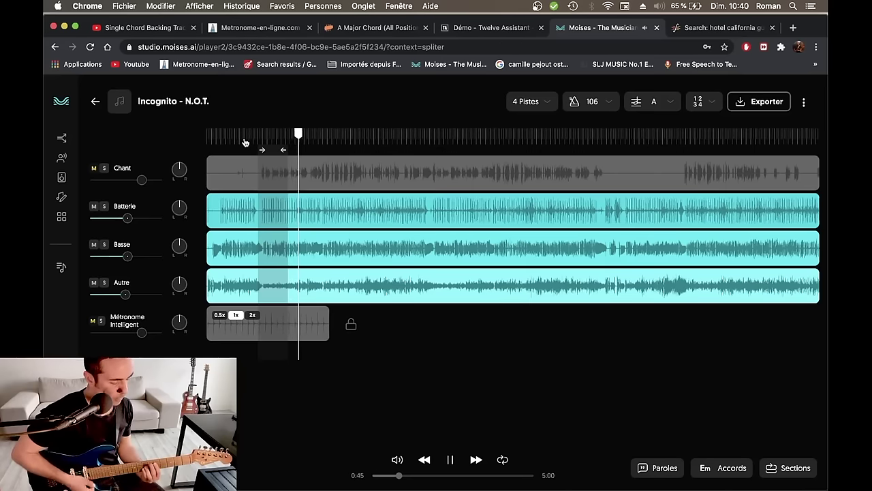
pyautogui.press('space')
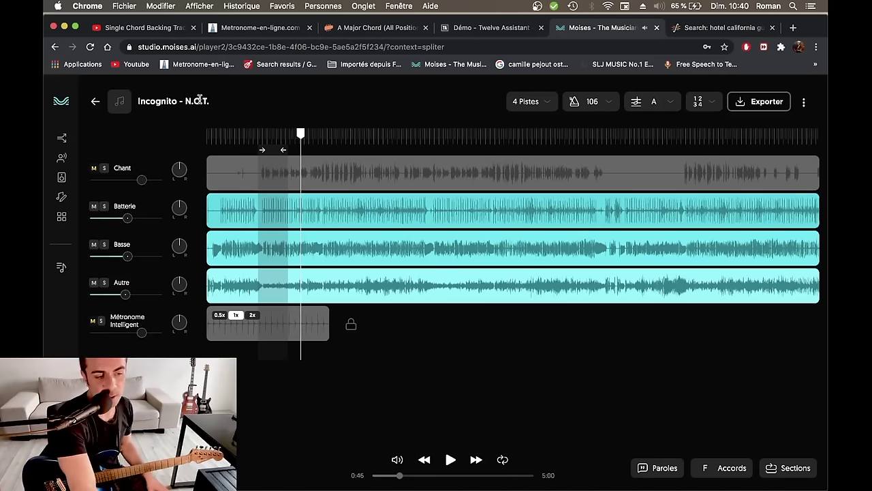
pyautogui.click(96, 102)
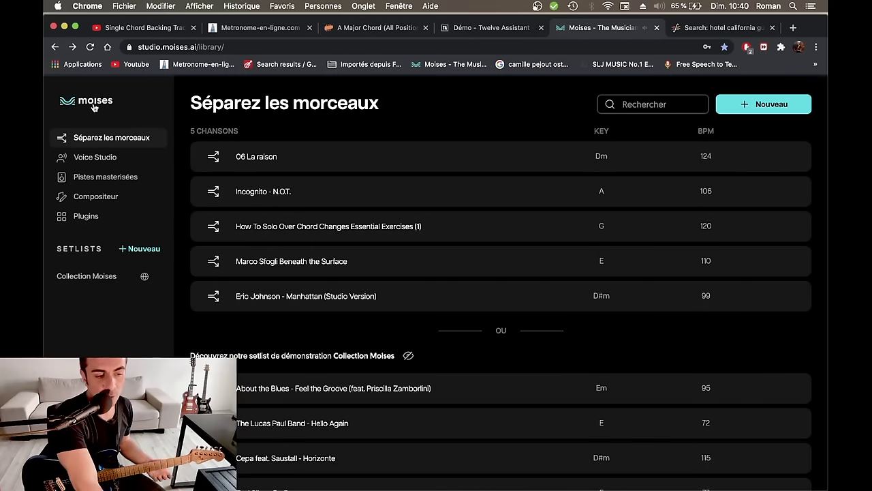
# - Open 06 La raison, move to 2:51 and lower the Autre track volume to 50
pyautogui.click(322, 161)
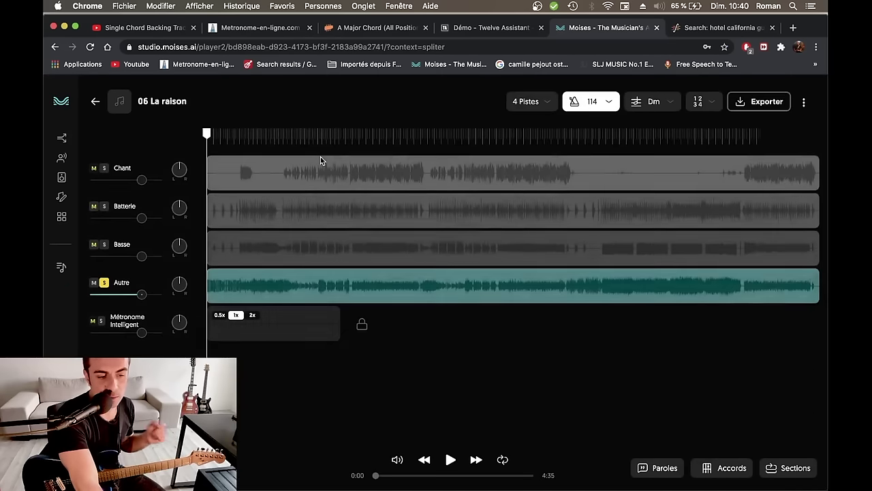
pyautogui.click(576, 137)
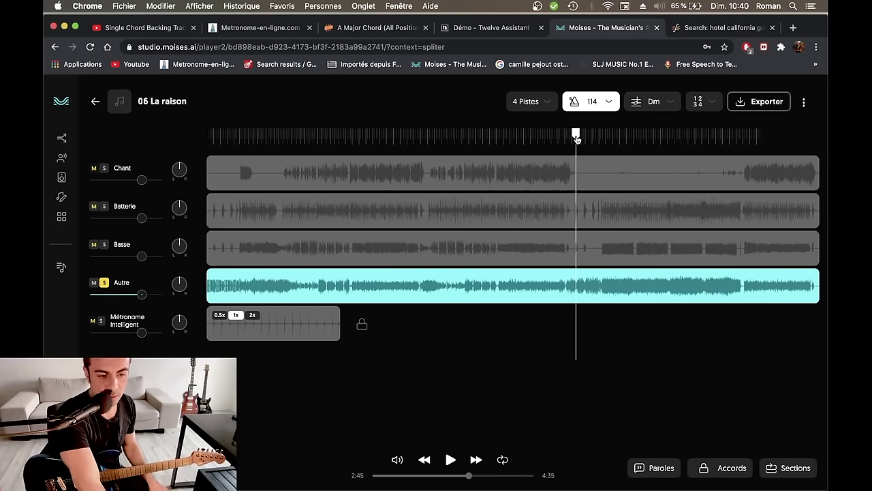
pyautogui.click(589, 139)
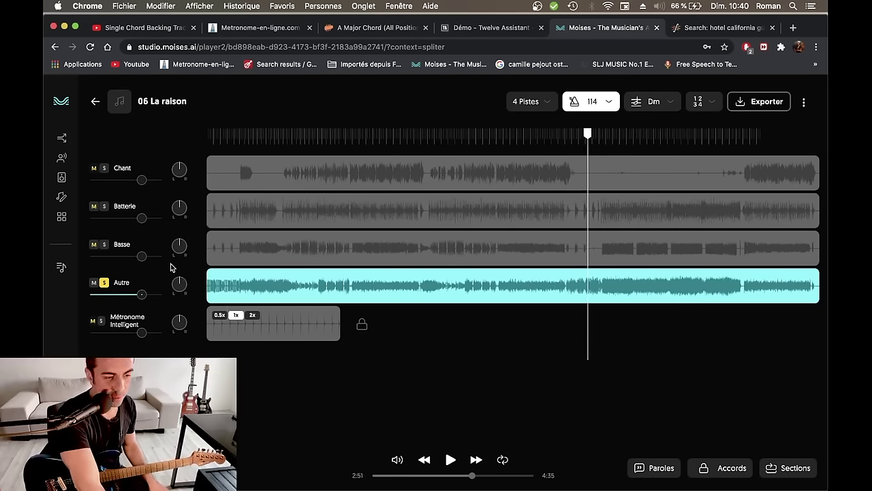
pyautogui.moveTo(138, 295)
pyautogui.moveTo(137, 295); pyautogui.dragTo(126, 294)
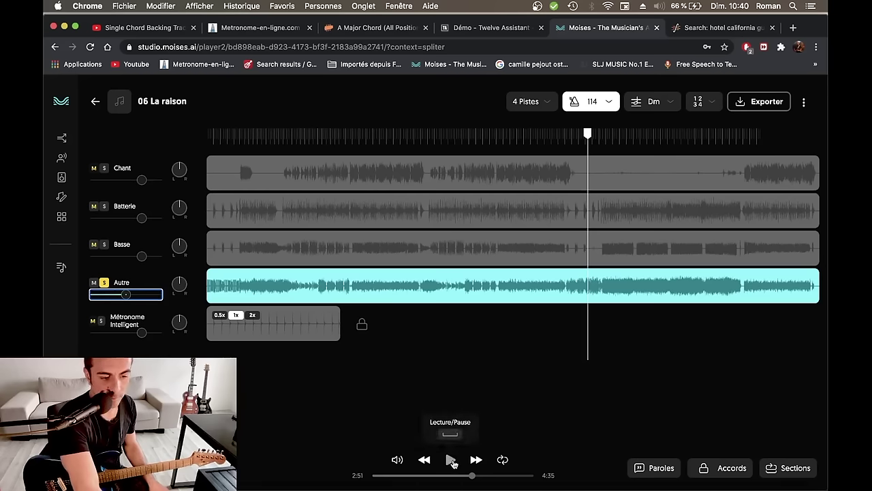
# - Play and pause La raison, then show the Changeur de vitesse panel at tempo 114
pyautogui.click(451, 461)
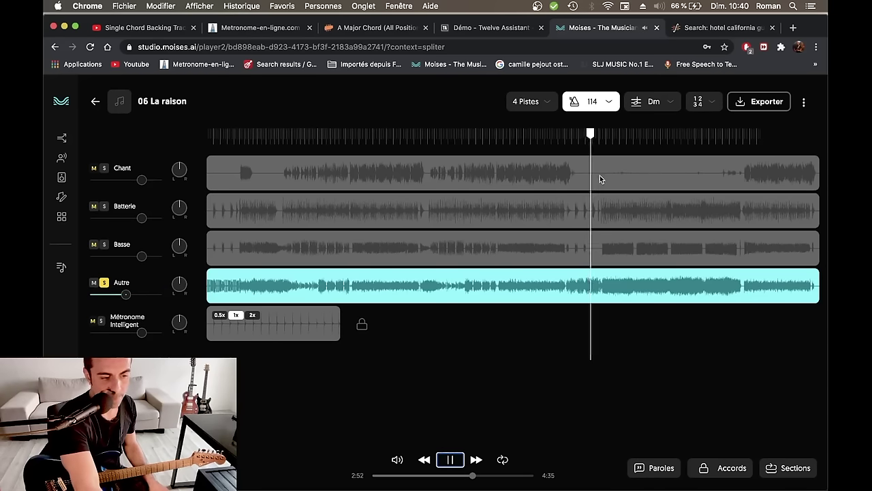
pyautogui.press('space')
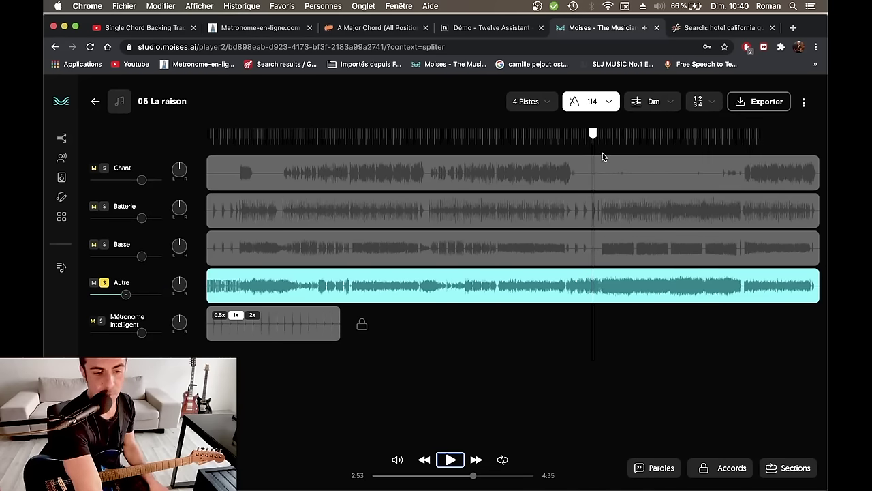
pyautogui.press('space')
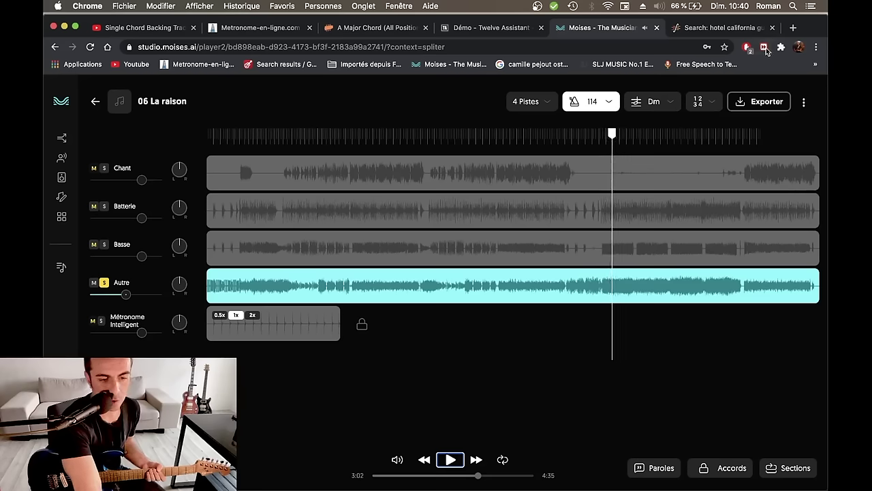
pyautogui.click(609, 103)
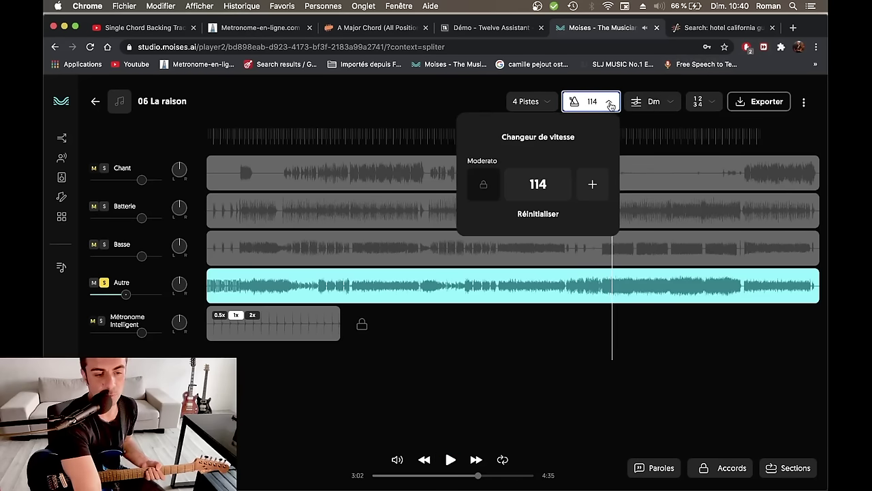
# - Set the tempo to 120, unsolo Autre and play the passage from 2:50 to 3:09
pyautogui.click(592, 185)
pyautogui.click(593, 185)
pyautogui.click(593, 186)
pyautogui.click(593, 185)
pyautogui.click(593, 186)
pyautogui.click(593, 186)
pyautogui.click(593, 186)
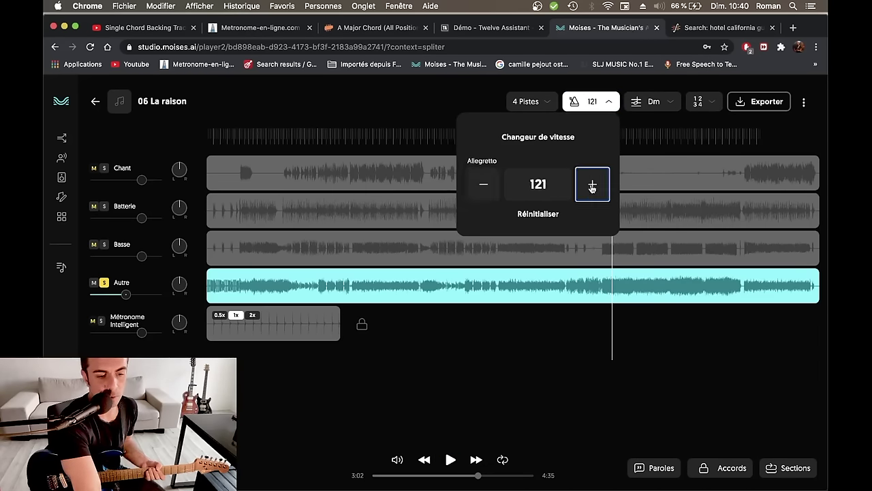
pyautogui.click(486, 186)
pyautogui.click(424, 183)
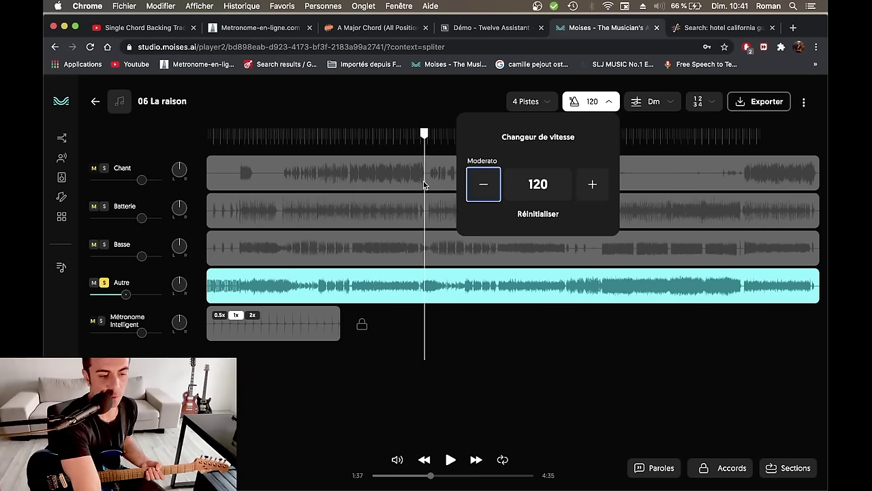
pyautogui.click(440, 134)
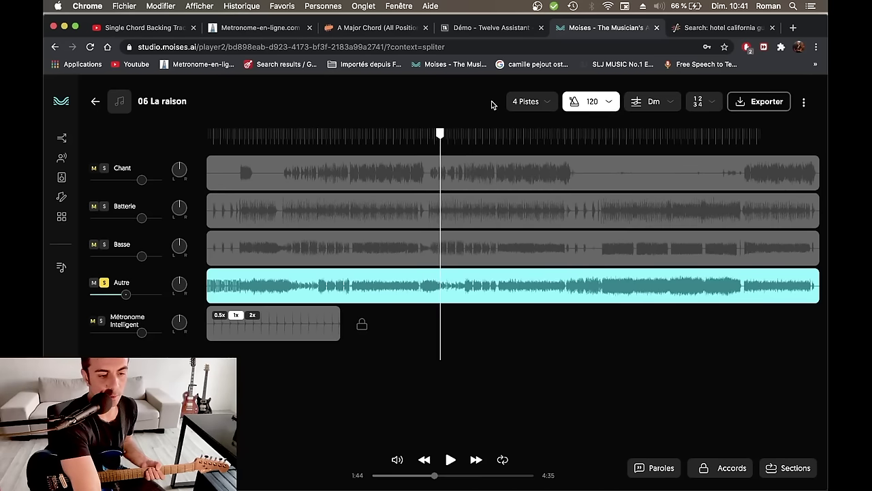
pyautogui.click(105, 283)
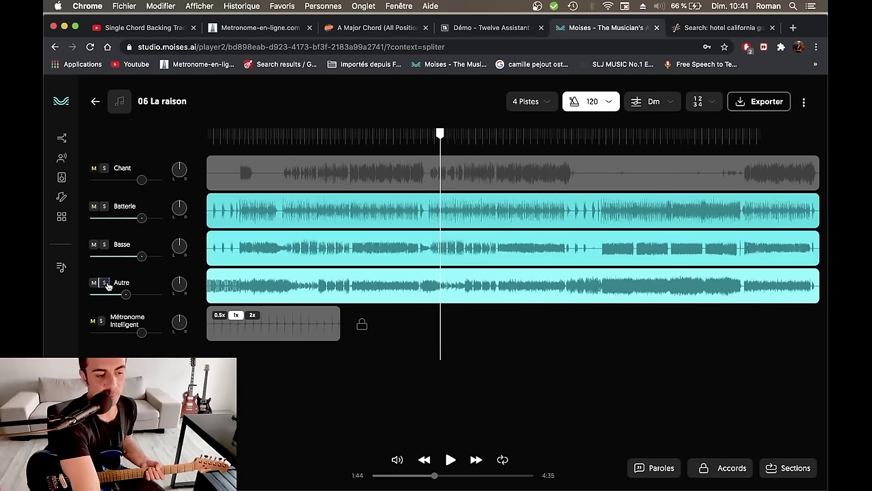
pyautogui.click(573, 139)
pyautogui.click(585, 140)
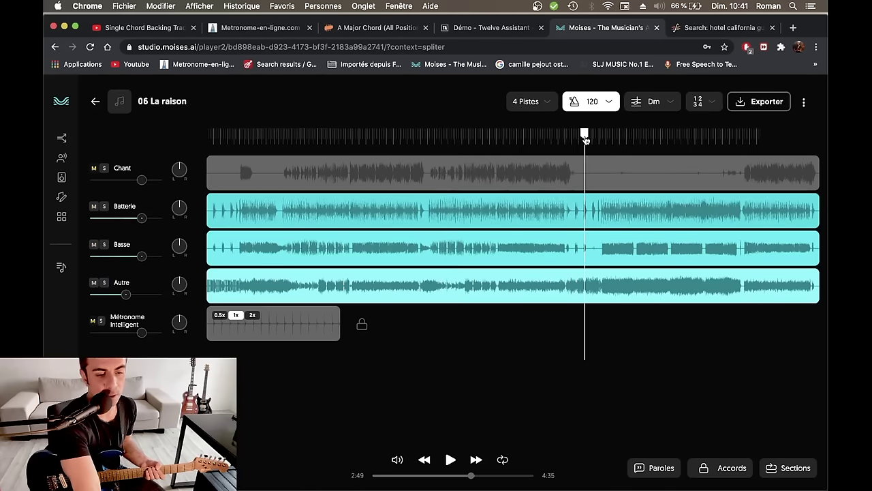
pyautogui.press('space')
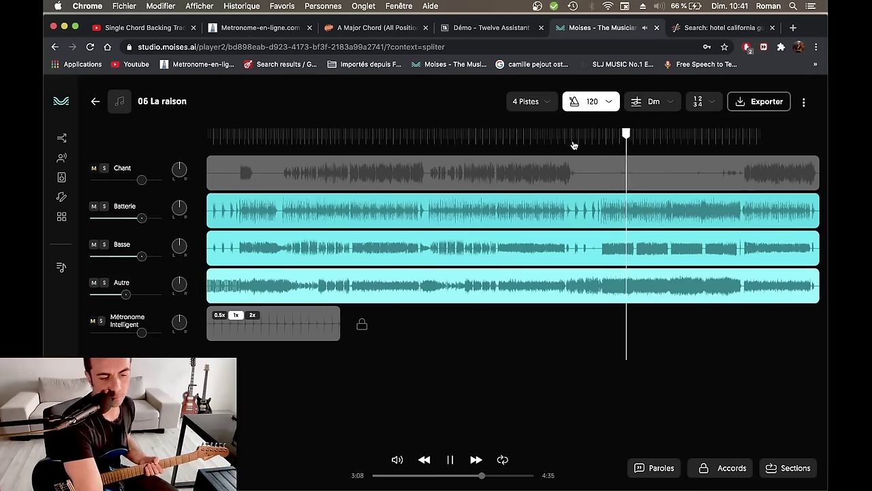
pyautogui.press('space')
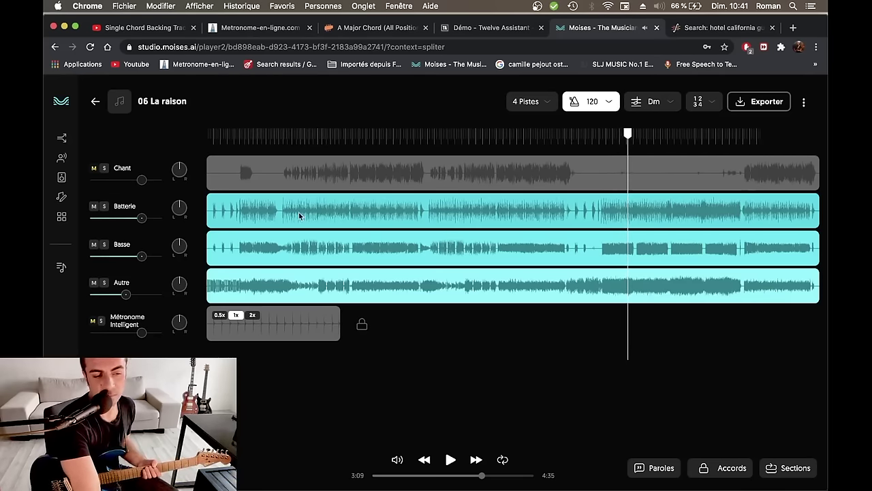
# - Re-solo Autre and lower the tempo to 114
pyautogui.click(104, 283)
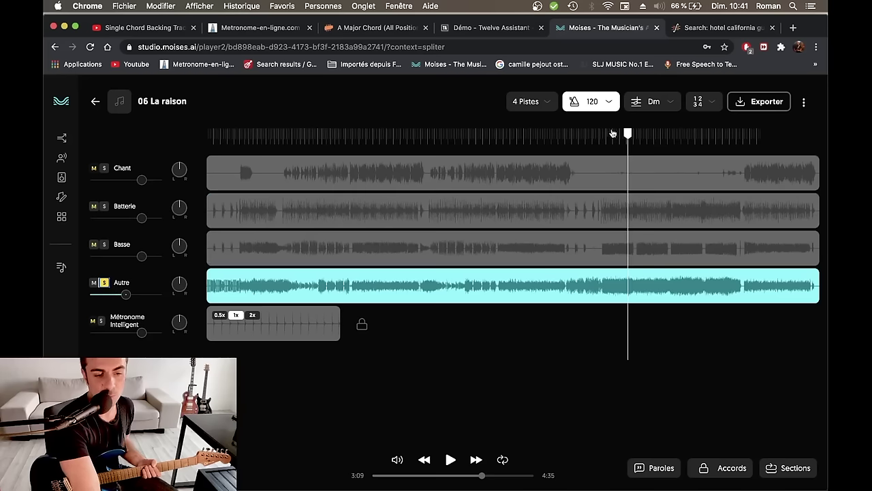
pyautogui.click(606, 103)
pyautogui.click(479, 187)
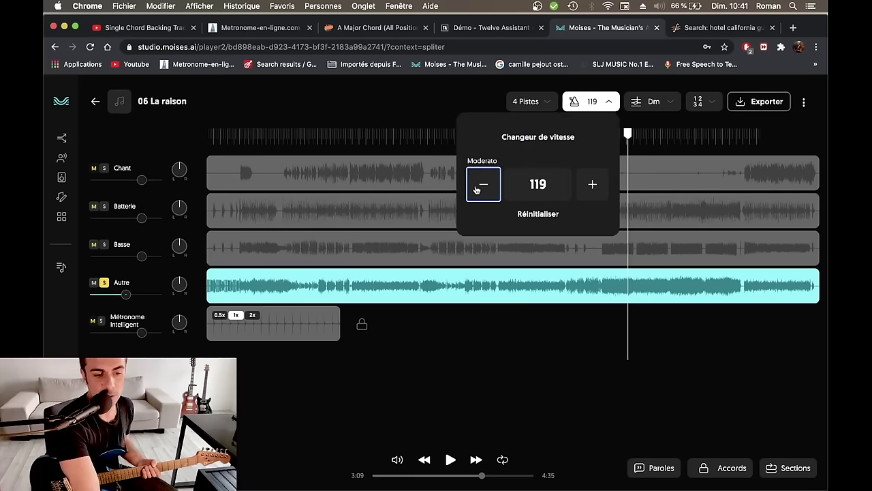
pyautogui.click(478, 188)
pyautogui.click(478, 187)
pyautogui.click(478, 187)
pyautogui.click(478, 187)
pyautogui.click(477, 188)
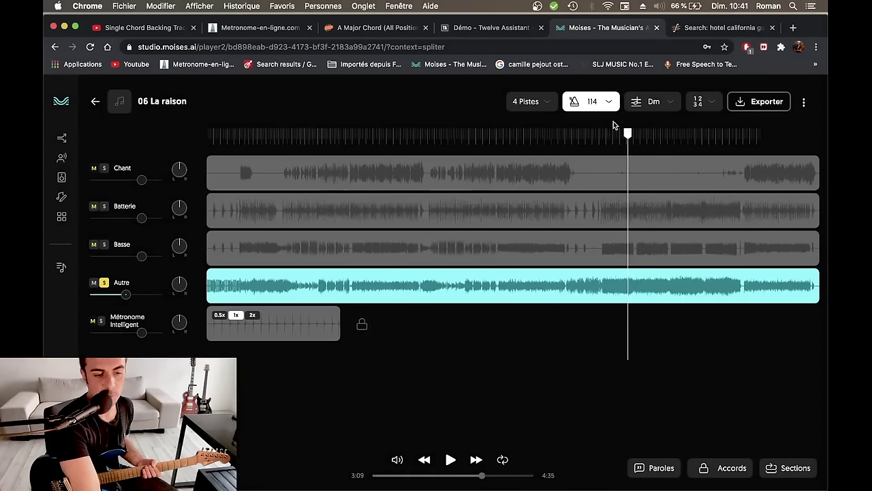
# - Practise the 2:47–3:02 passage at 114, pausing at 3:02, then show the Exporter options
pyautogui.click(580, 137)
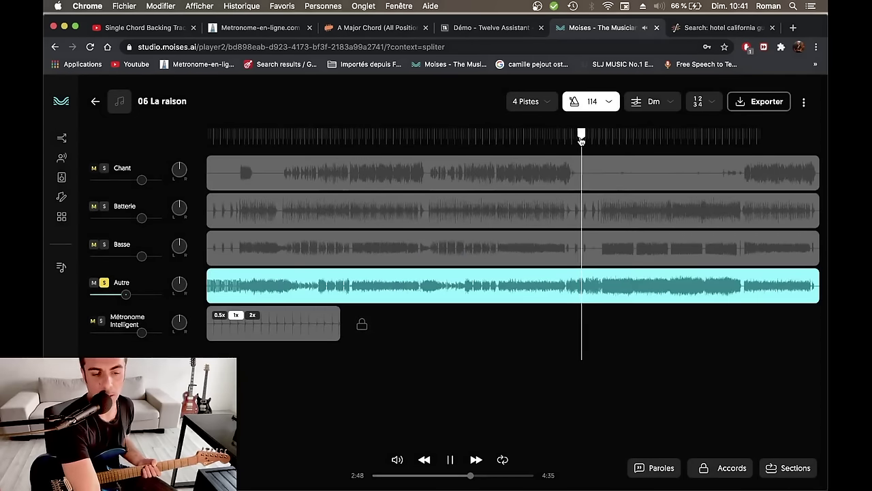
pyautogui.press('space')
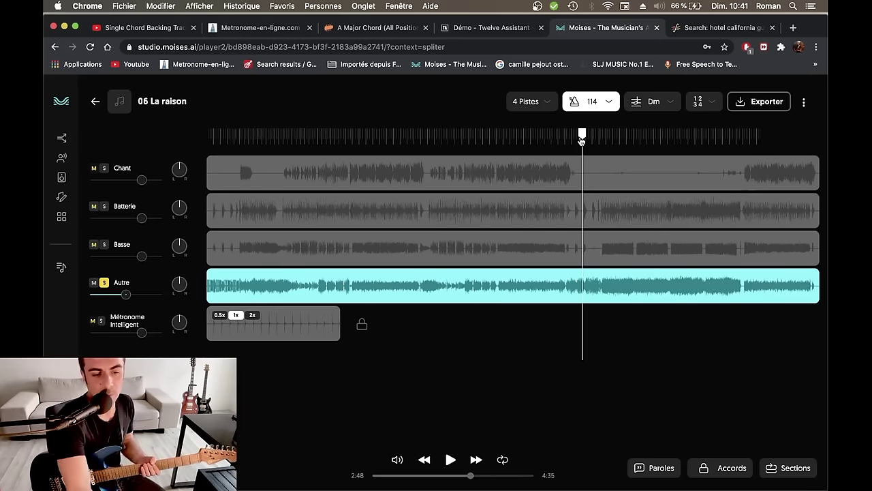
pyautogui.press('space')
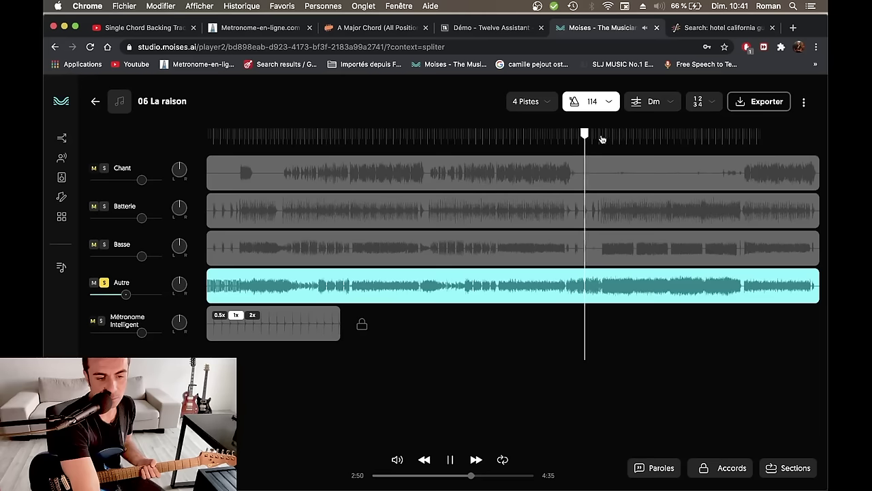
pyautogui.click(600, 137)
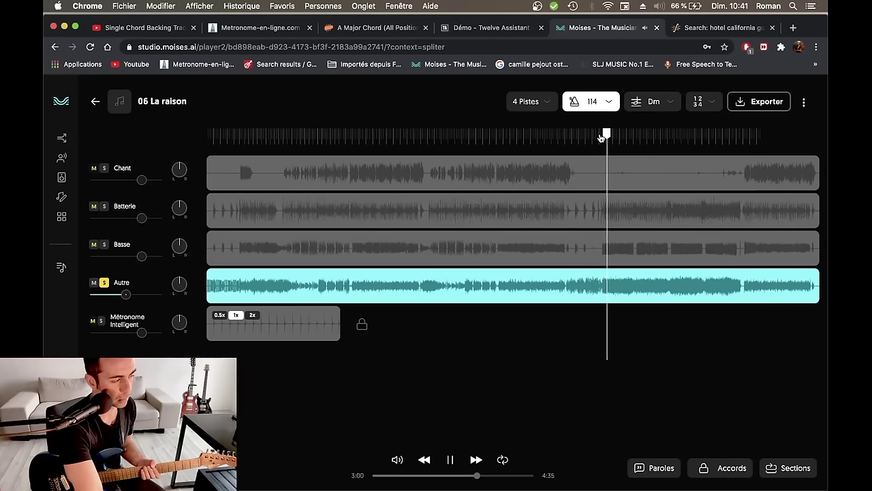
pyautogui.press('space')
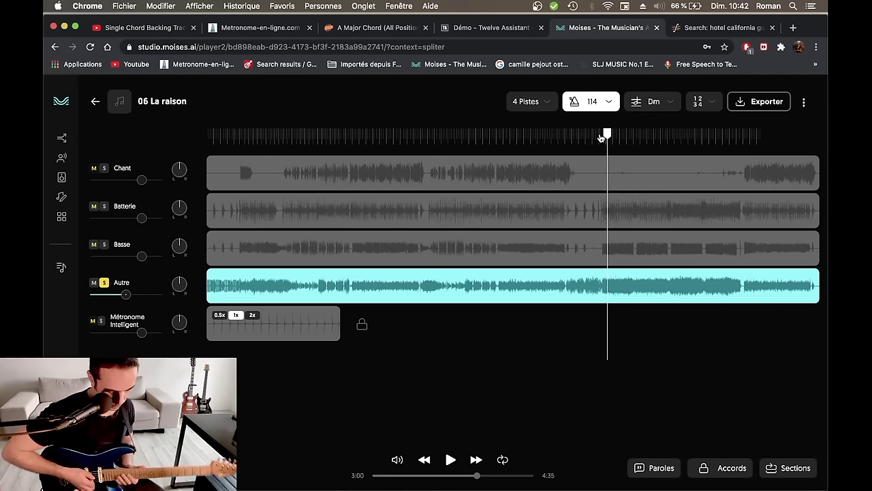
pyautogui.click(601, 139)
pyautogui.press('space')
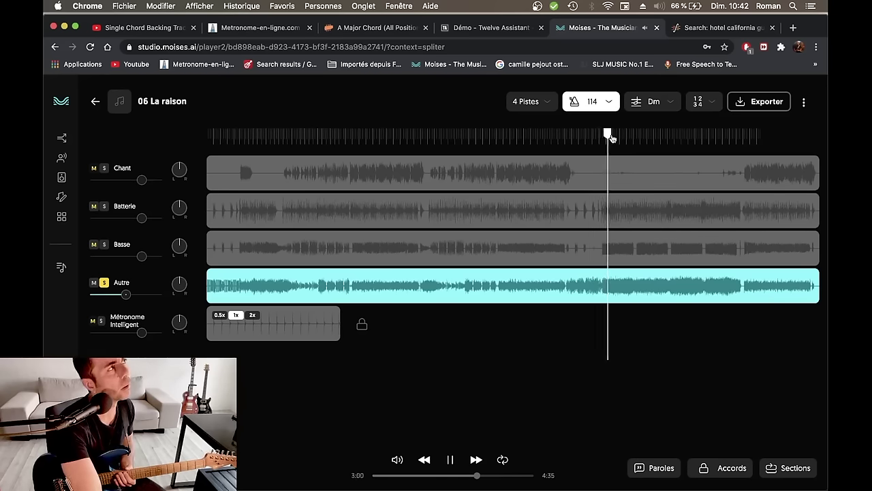
pyautogui.press('space')
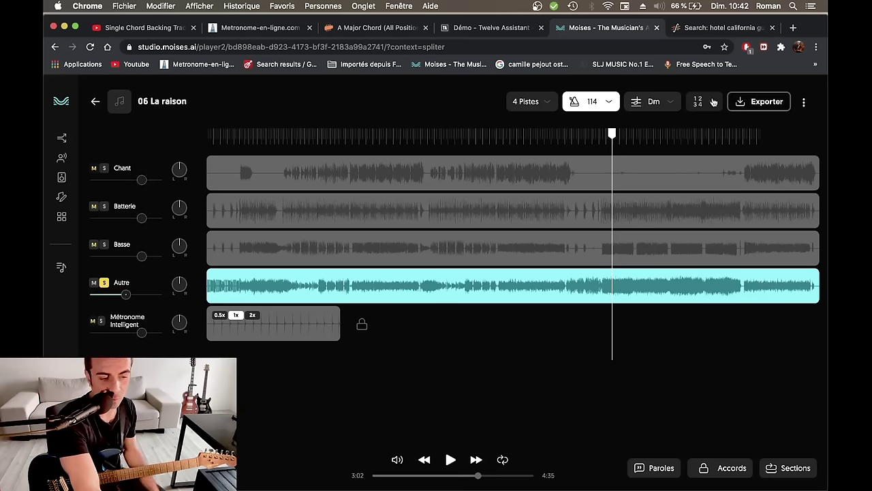
pyautogui.moveTo(126, 298)
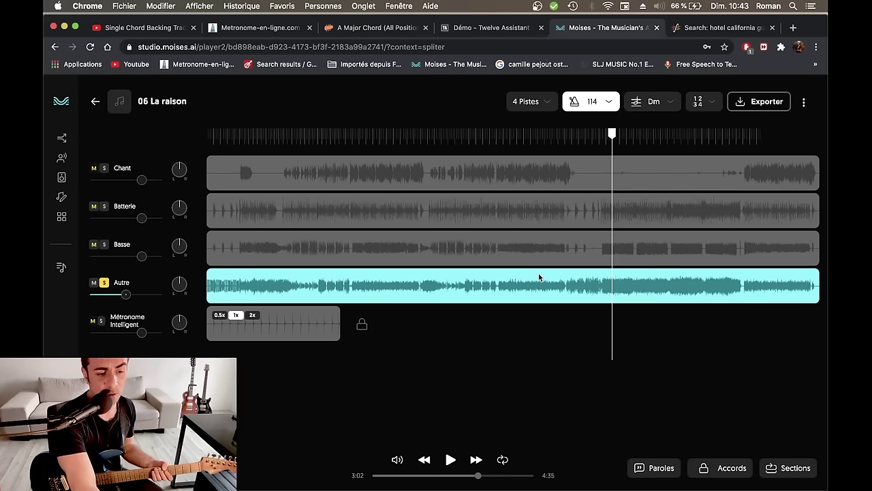
pyautogui.click(752, 102)
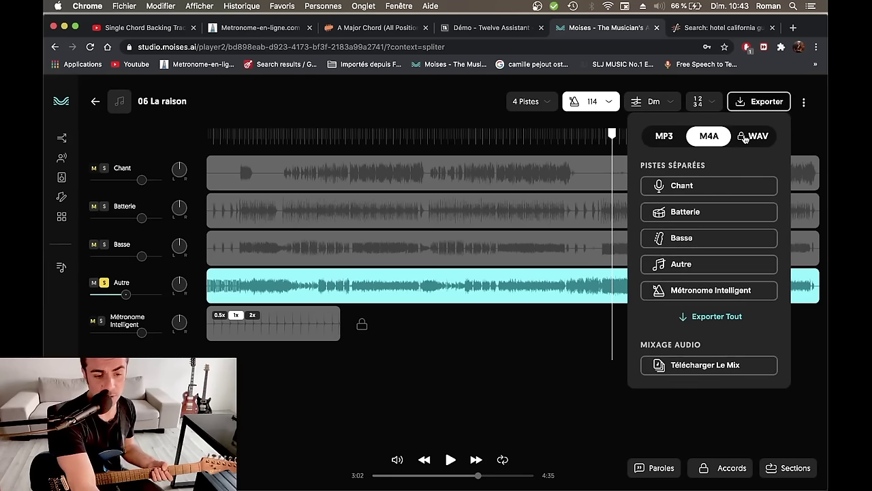
# - Close the export options and move the playhead near 4:29 at the song's end
pyautogui.click(806, 134)
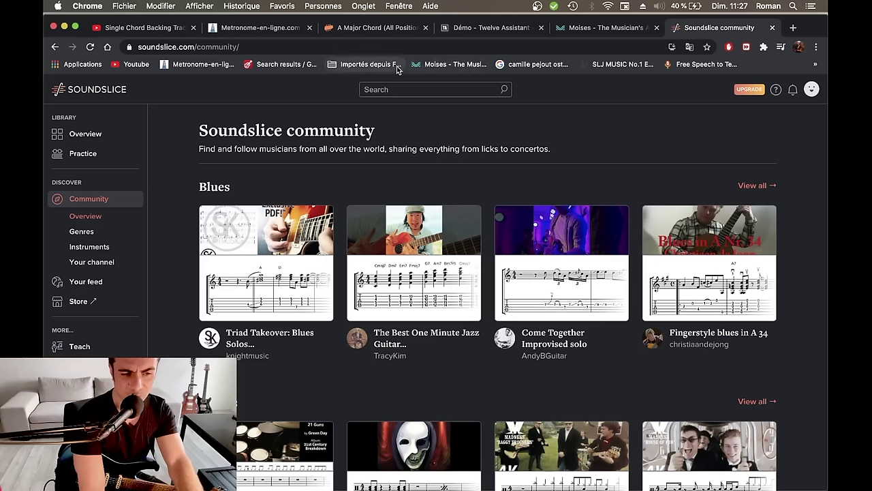
# - Search the Soundslice community for 'hotel california solo'
pyautogui.click(392, 90)
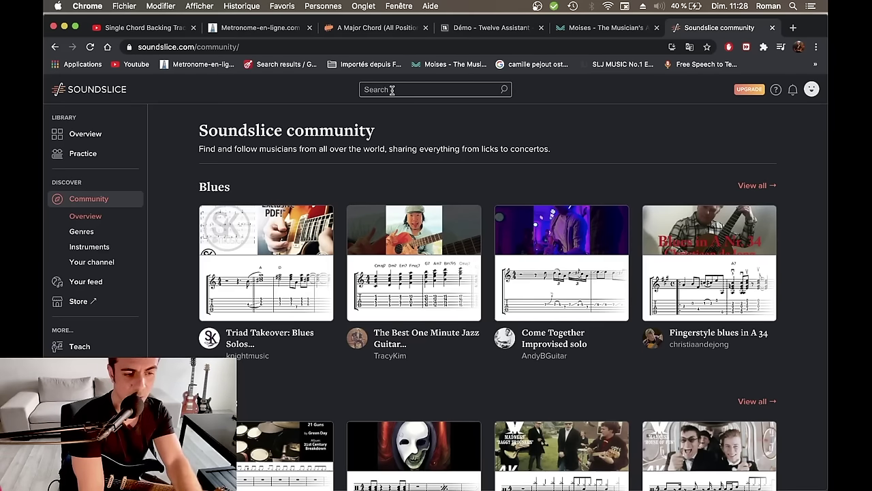
pyautogui.write('hote')
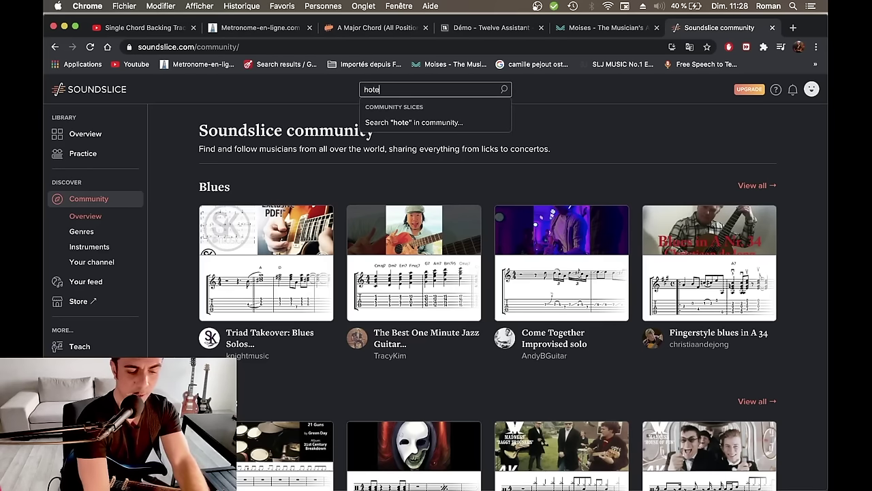
pyautogui.write('l california solo')
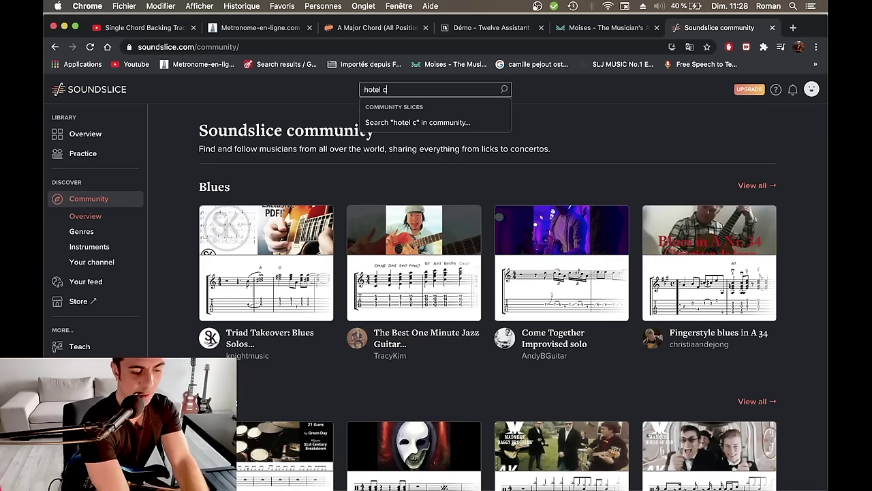
pyautogui.press('Return')
pyautogui.scroll(-1, 826, 320)
# - Open the full Eagles 'Hotel California: Guitar solo (2 guitars)' transcription from the results
pyautogui.scroll(-10, 825, 320)
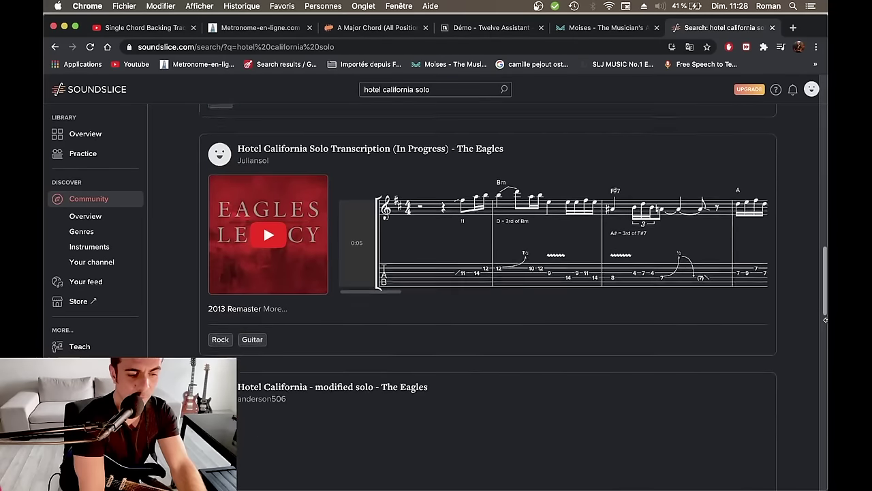
pyautogui.scroll(-3, 826, 319)
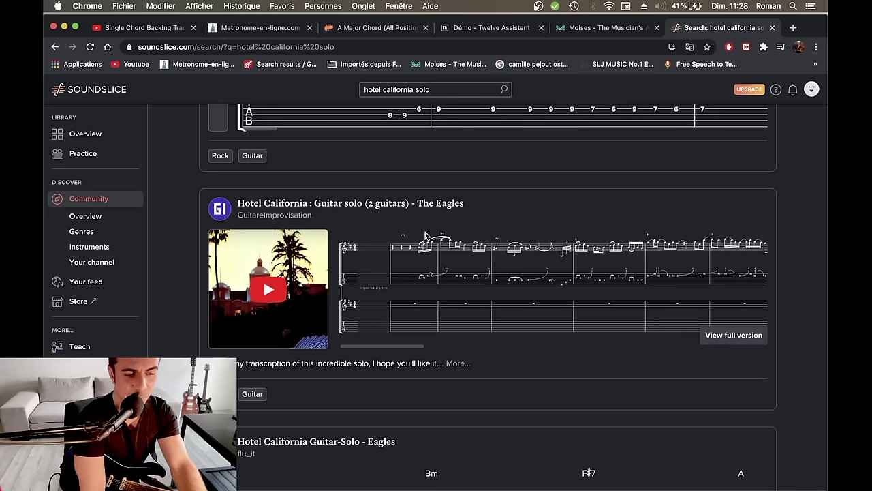
pyautogui.click(742, 338)
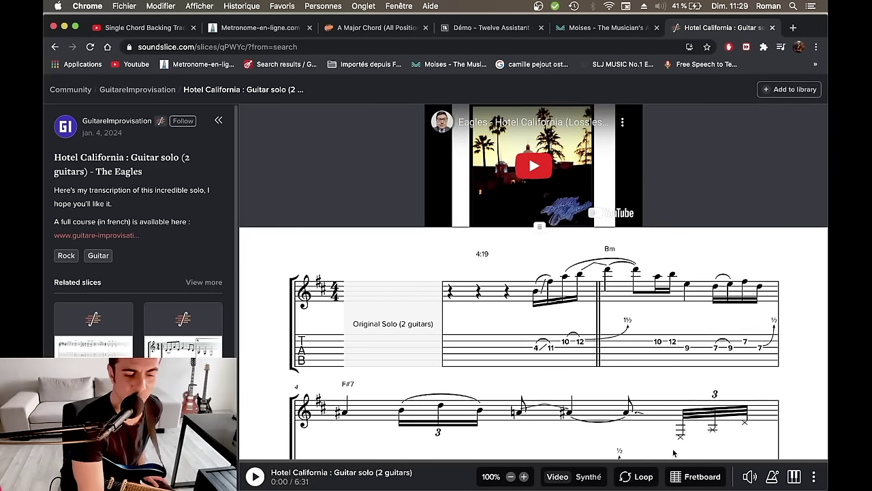
# - Turn down the Enregistrement volume and play the solo briefly with its video
pyautogui.click(750, 477)
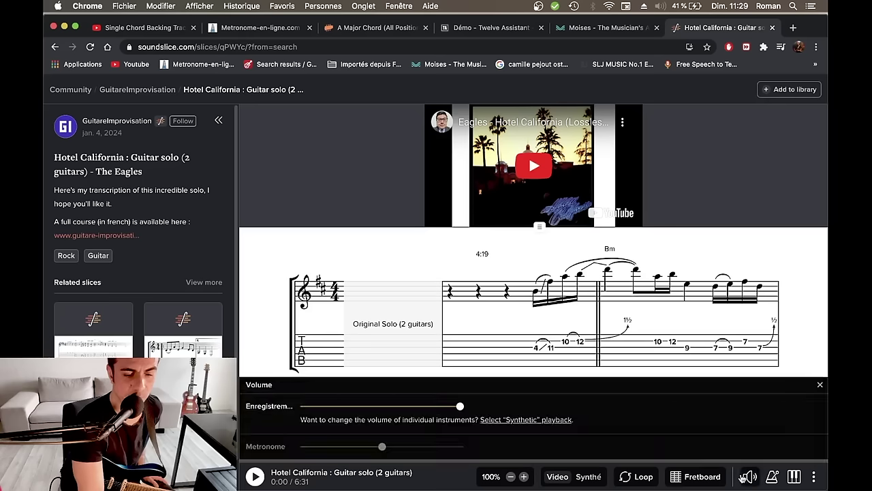
pyautogui.click(326, 406)
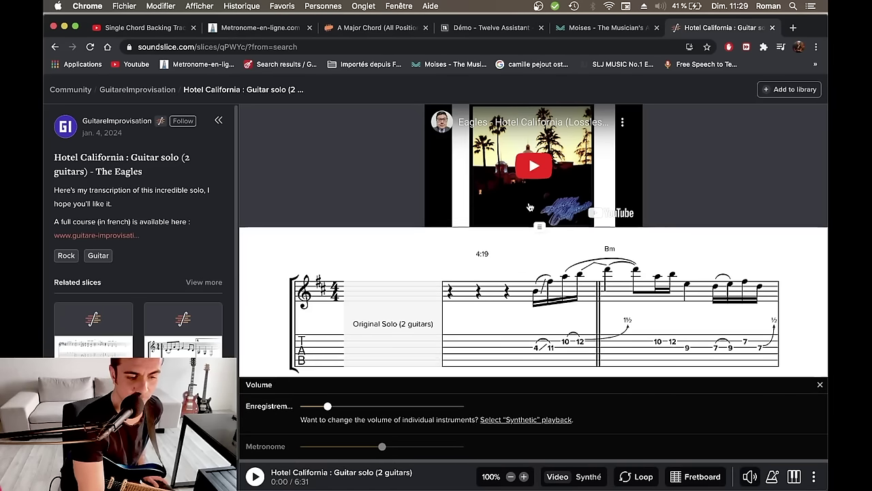
pyautogui.click(535, 177)
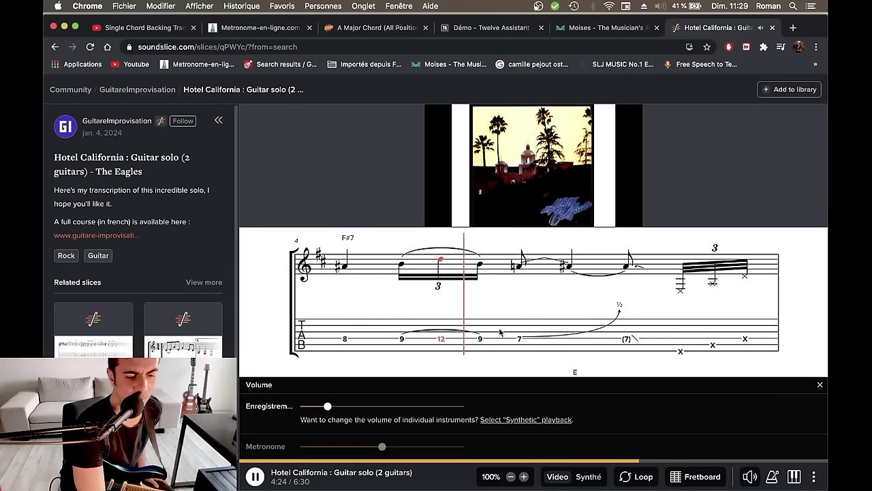
pyautogui.press('space')
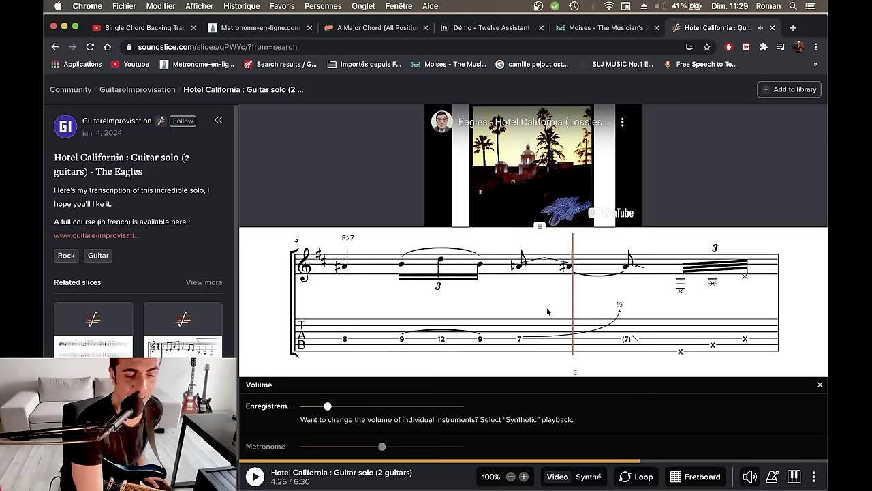
pyautogui.scroll(5, 547, 312)
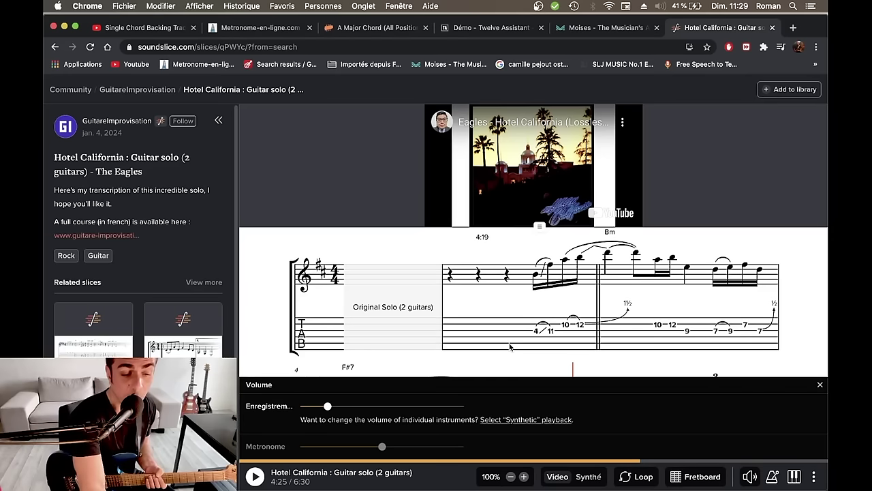
# - Replay the solo from 4:20, stop at 4:25, and show its notes on a fretboard
pyautogui.click(529, 339)
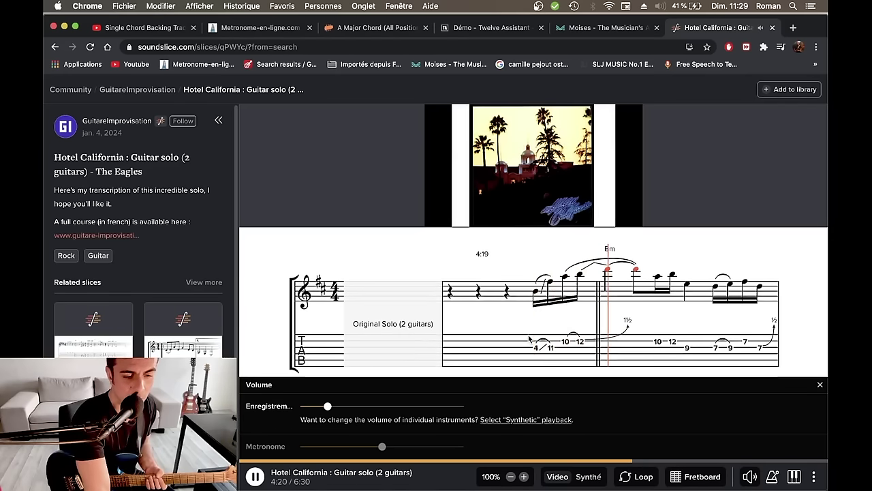
pyautogui.press('space')
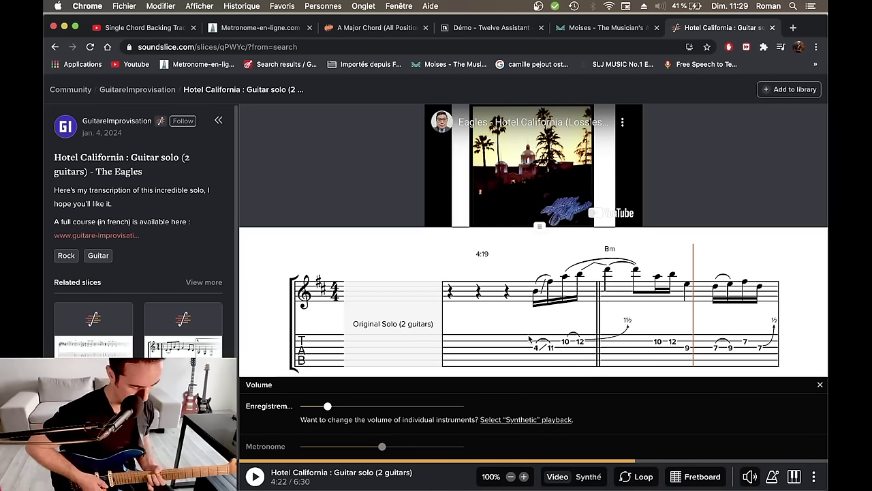
pyautogui.press('space')
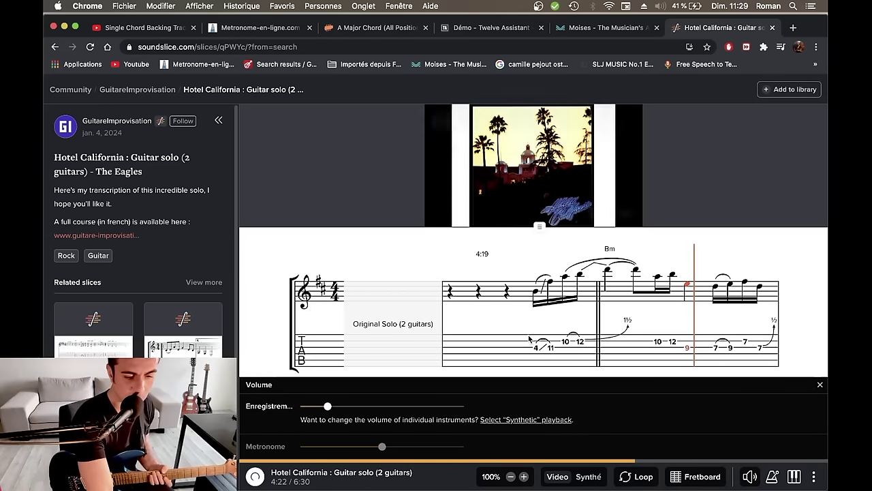
pyautogui.press('space')
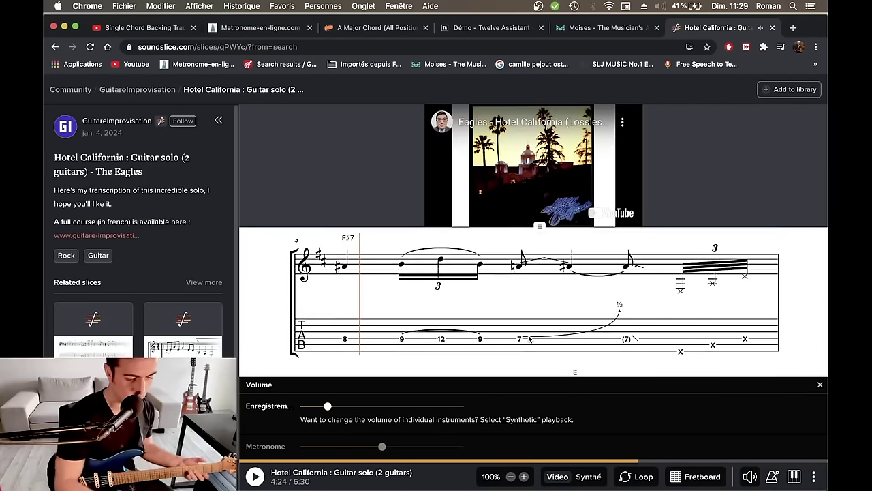
pyautogui.press('space')
pyautogui.press('space')
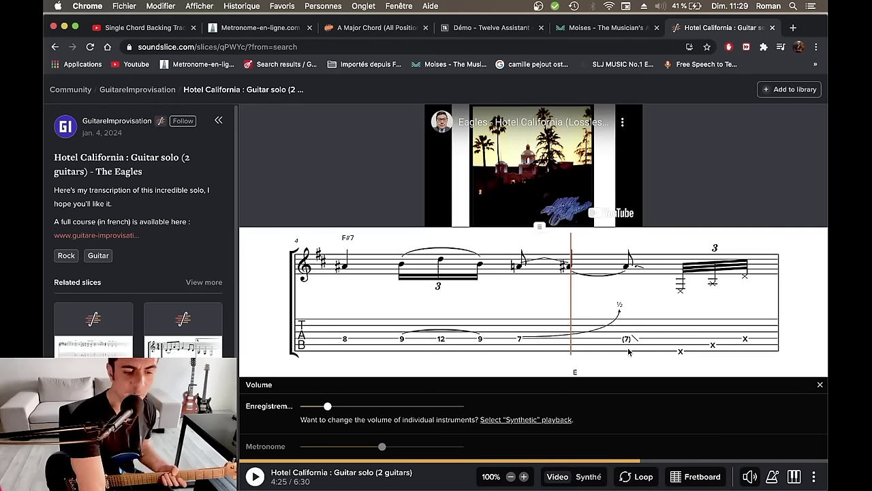
pyautogui.scroll(3, 629, 351)
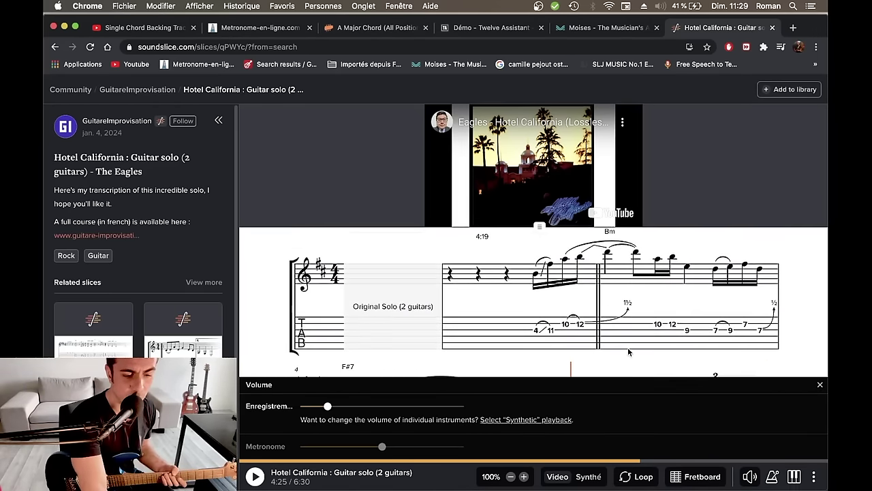
pyautogui.click(687, 481)
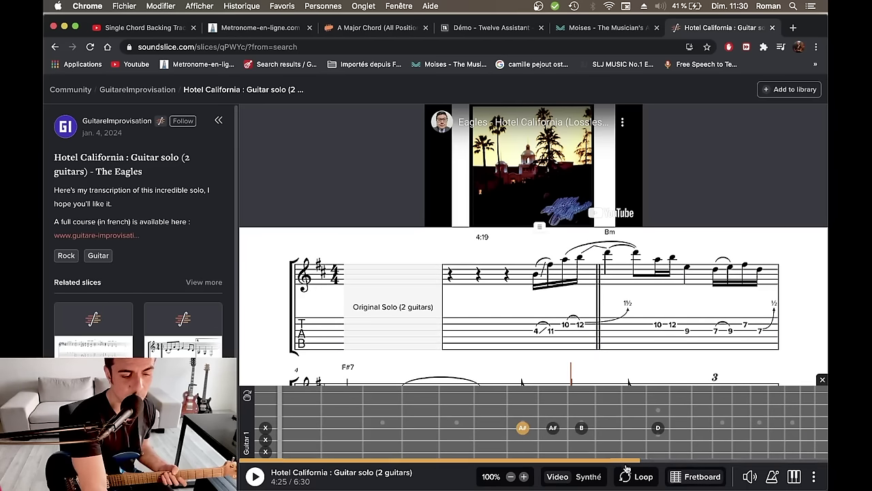
# - Hide the fretboard and leave Hotel California for the Soundslice community page
pyautogui.click(704, 481)
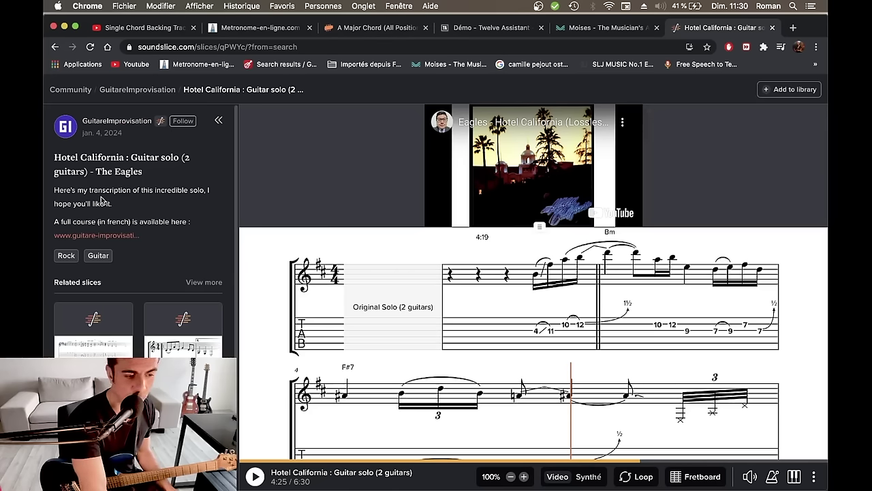
pyautogui.click(69, 92)
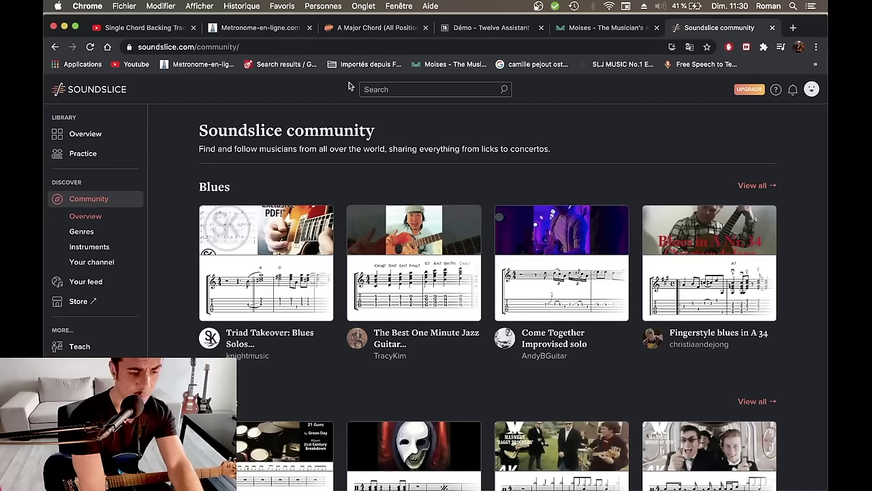
# - Search the community for 'blues licks' and open the full Stratocaster Blues Licks #101 transcription
pyautogui.click(392, 90)
pyautogui.write('bl')
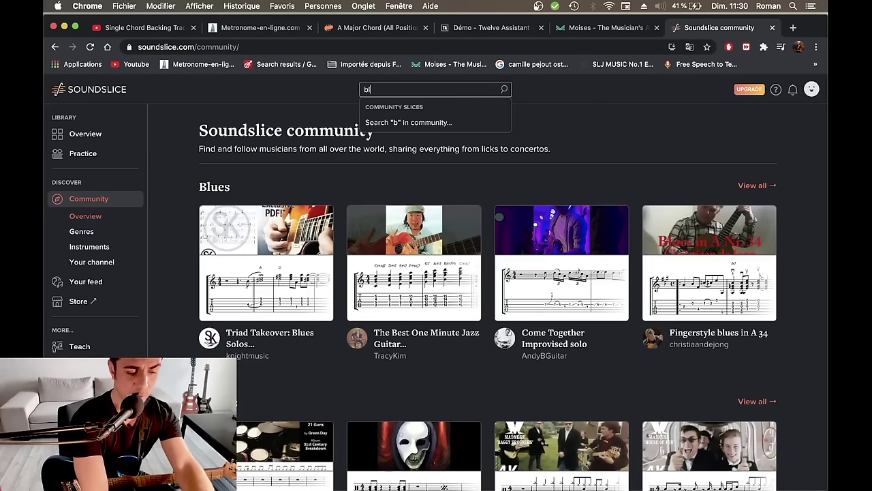
pyautogui.write('ues licks')
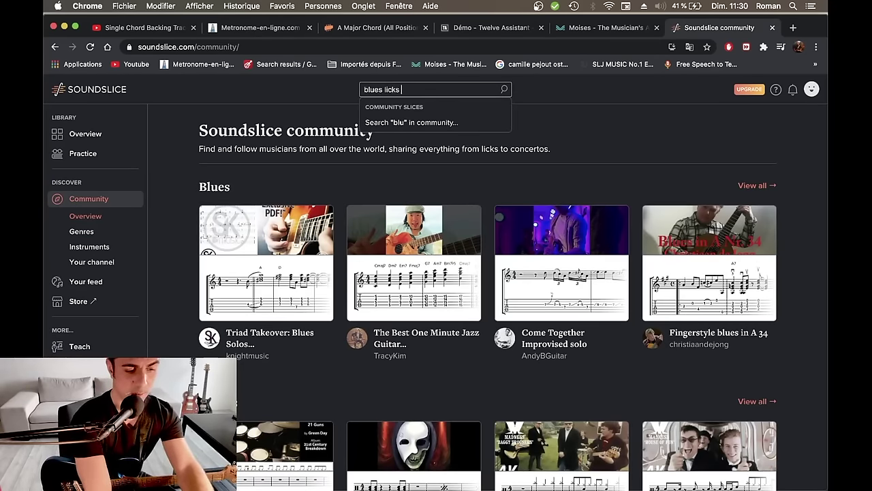
pyautogui.press('Return')
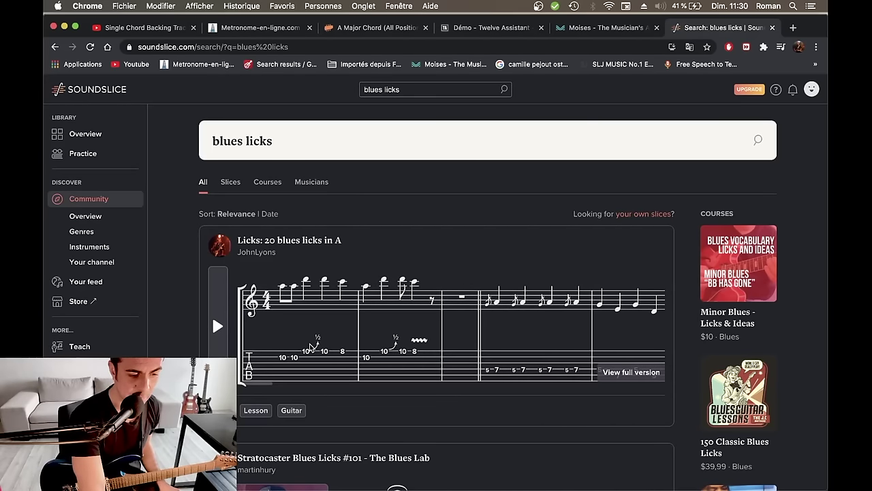
pyautogui.scroll(-5, 688, 300)
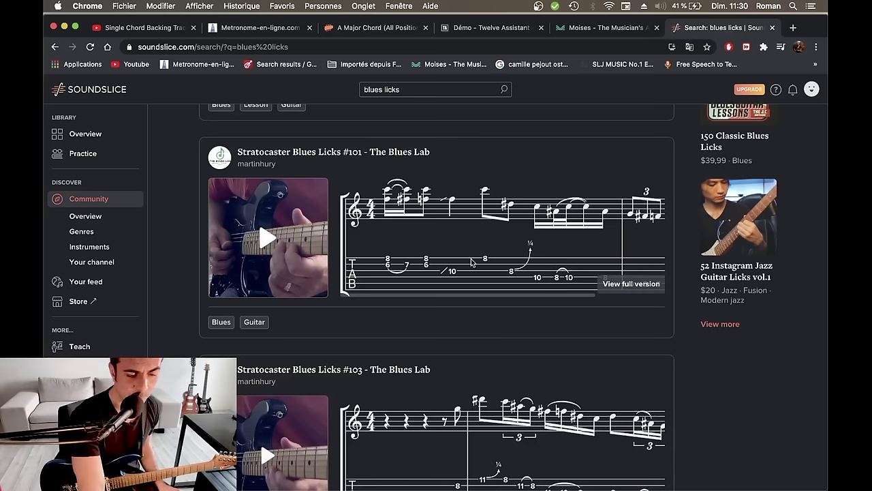
pyautogui.click(622, 287)
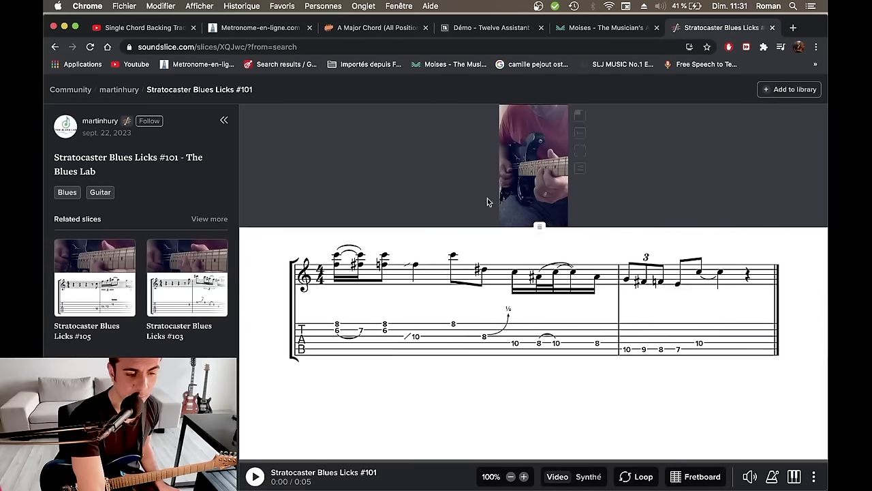
# - Play the two-bar Stratocaster Blues Licks #101 lick through to 0:05
pyautogui.click(256, 478)
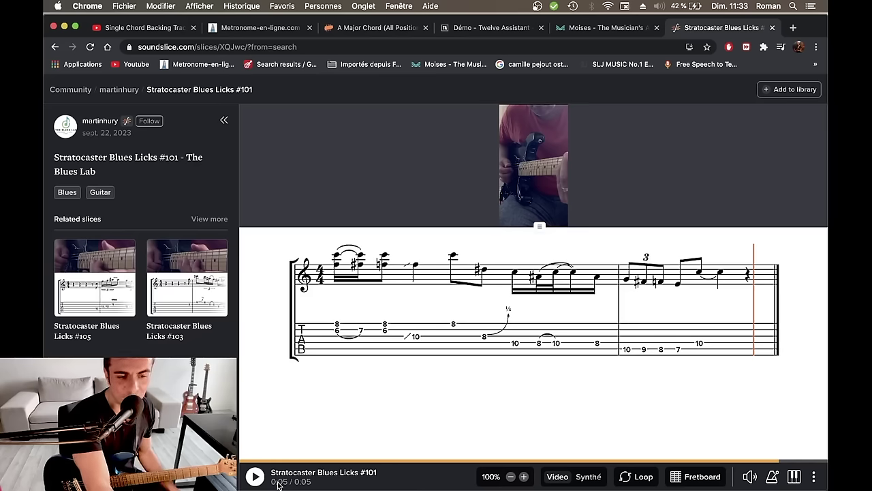
pyautogui.click(255, 30)
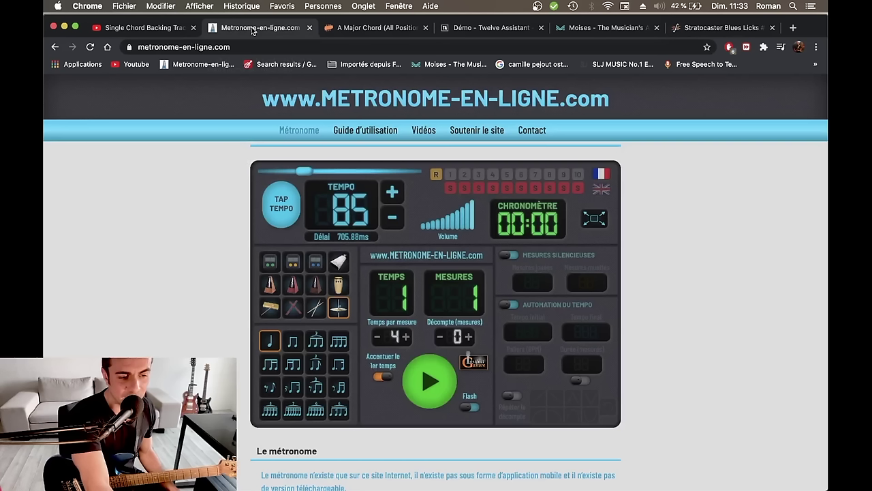
pyautogui.click(365, 31)
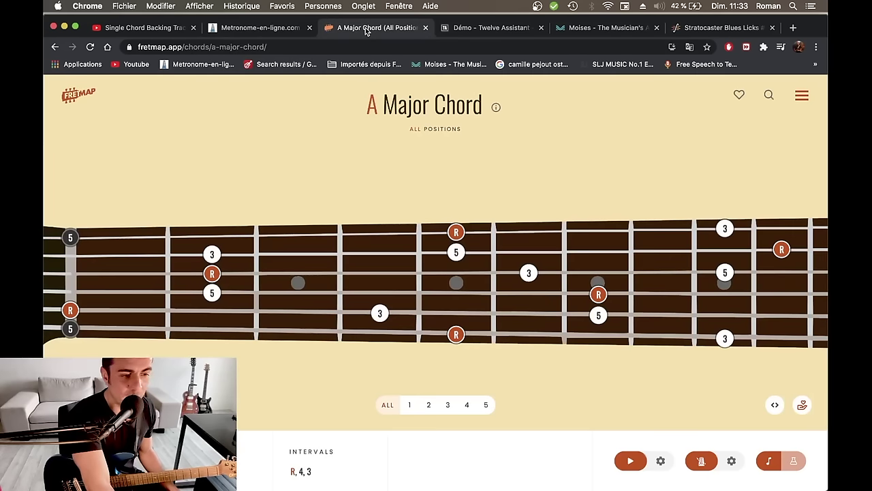
pyautogui.click(489, 29)
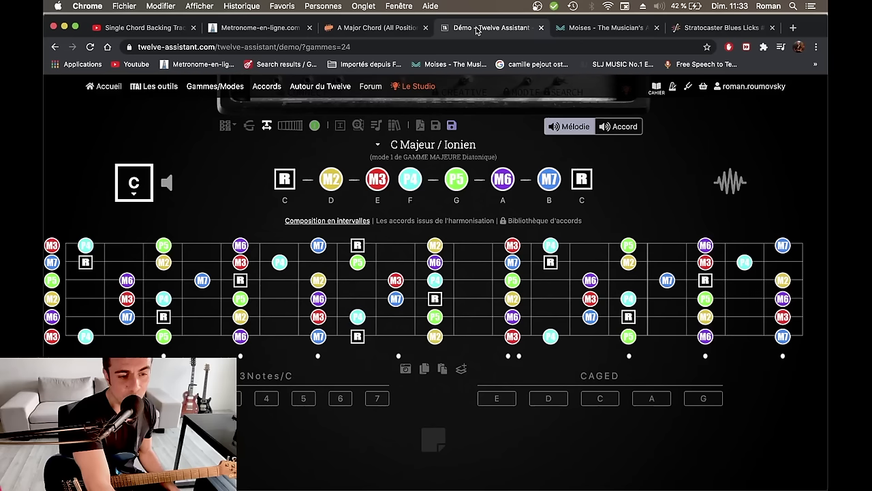
pyautogui.click(590, 30)
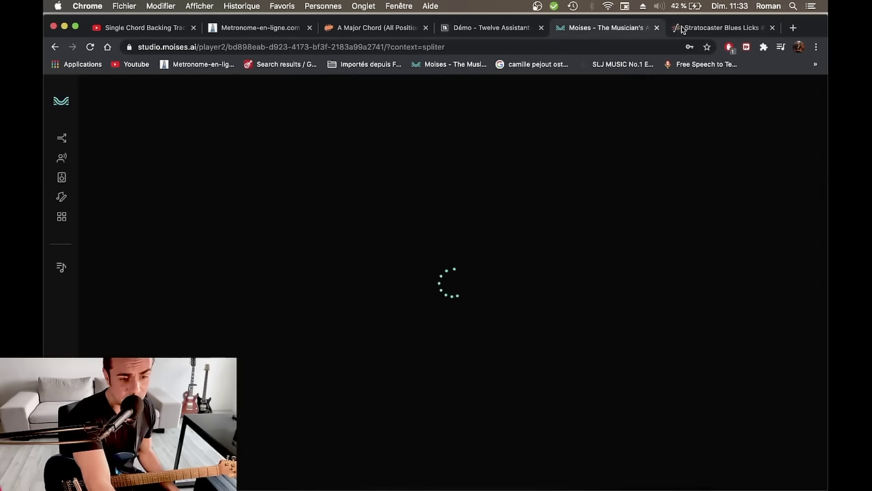
pyautogui.click(705, 30)
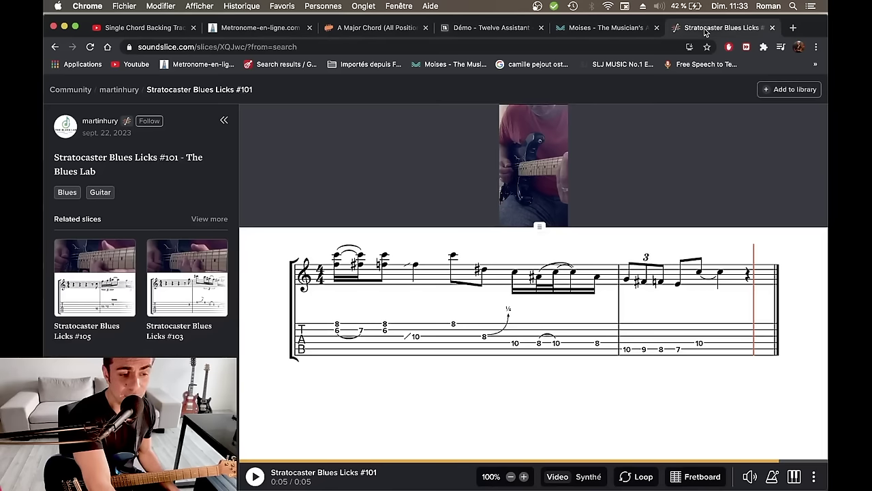